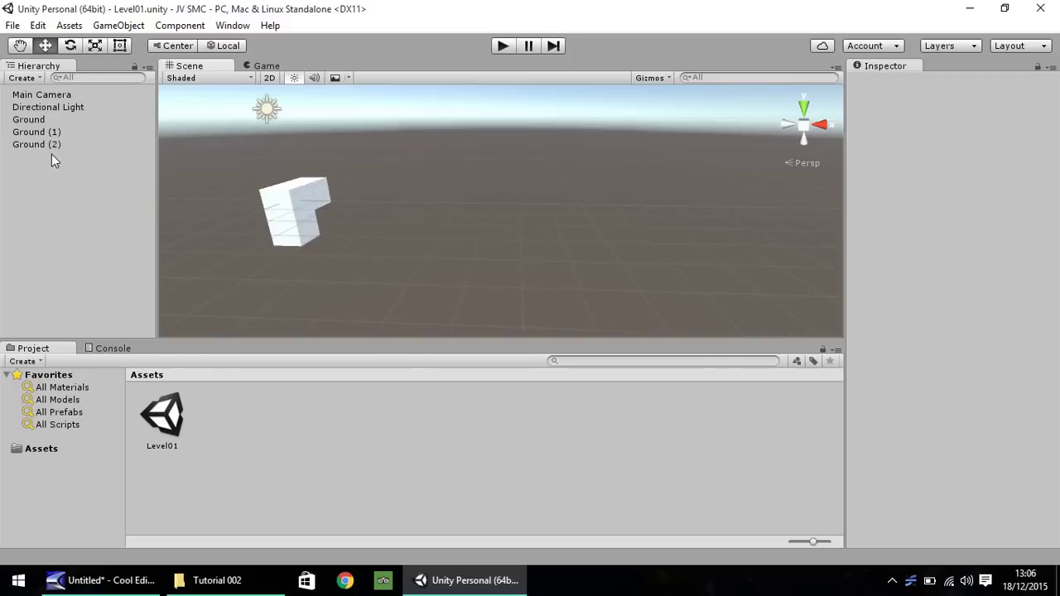
Create an empty game object and move it out of Ground to the top level of the scene hierarchy.
left_click(32, 121)
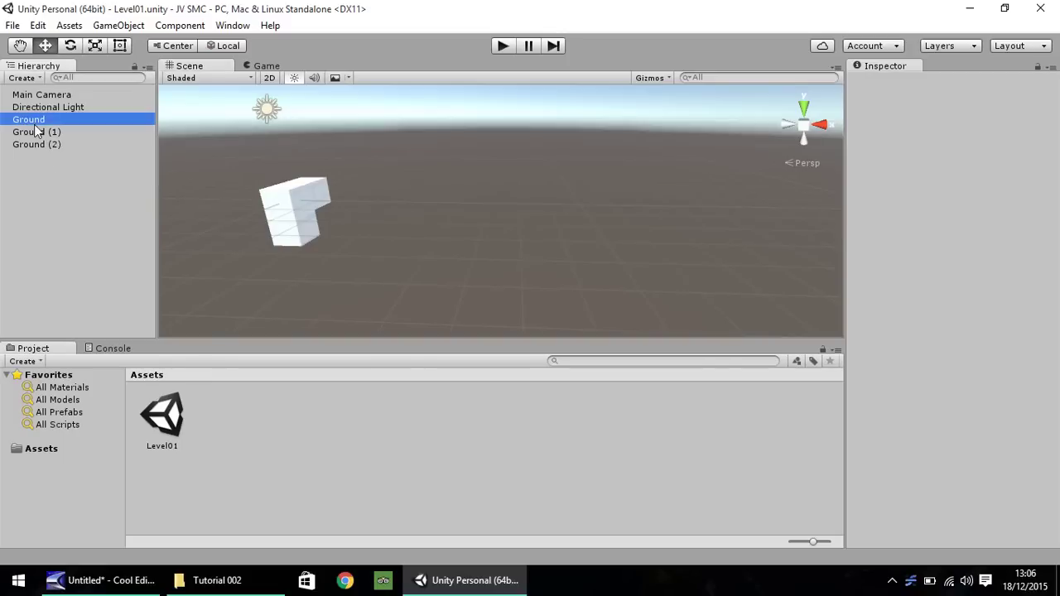
left_click(37, 145)
left_click(34, 133)
left_click(31, 120)
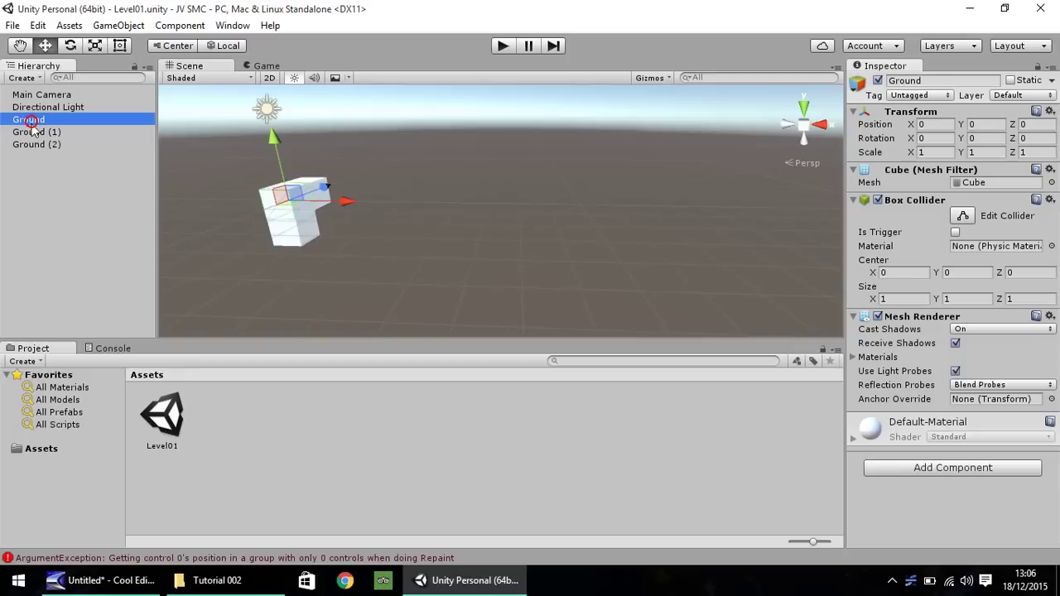
right_click(51, 164)
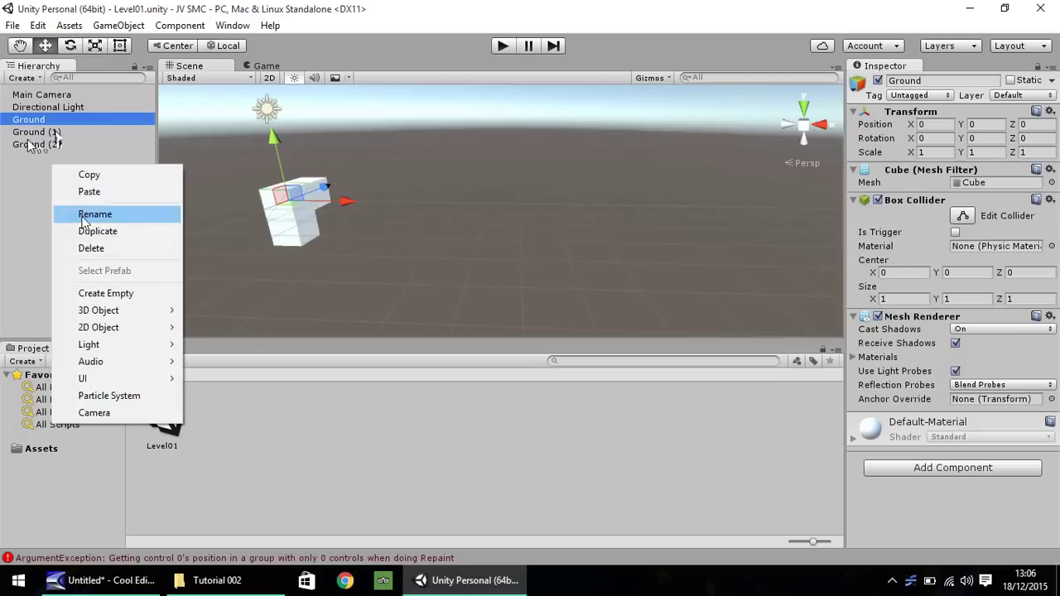
left_click(119, 293)
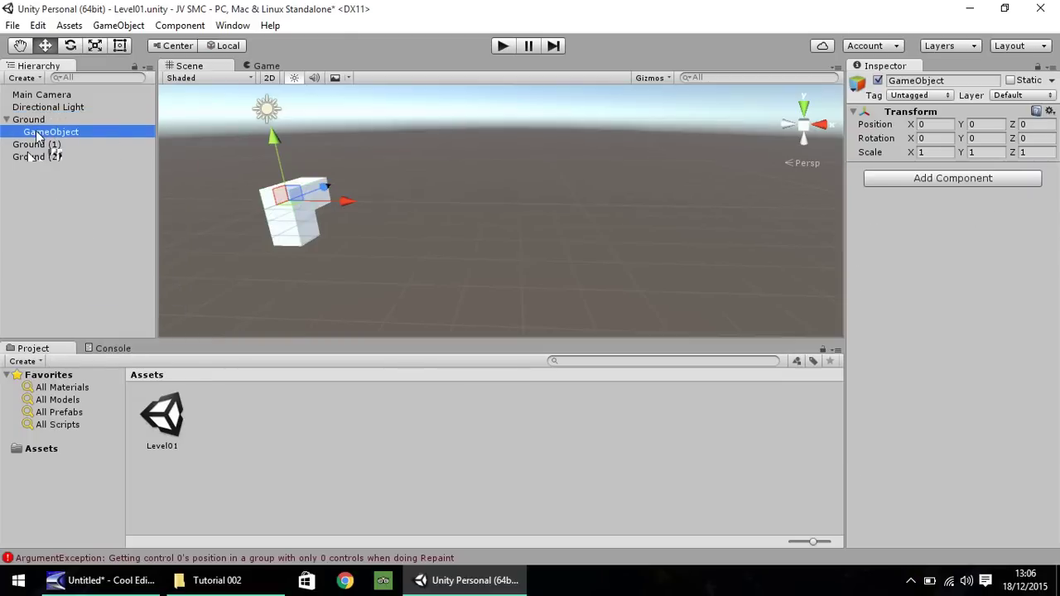
left_click_drag(37, 137, 38, 164)
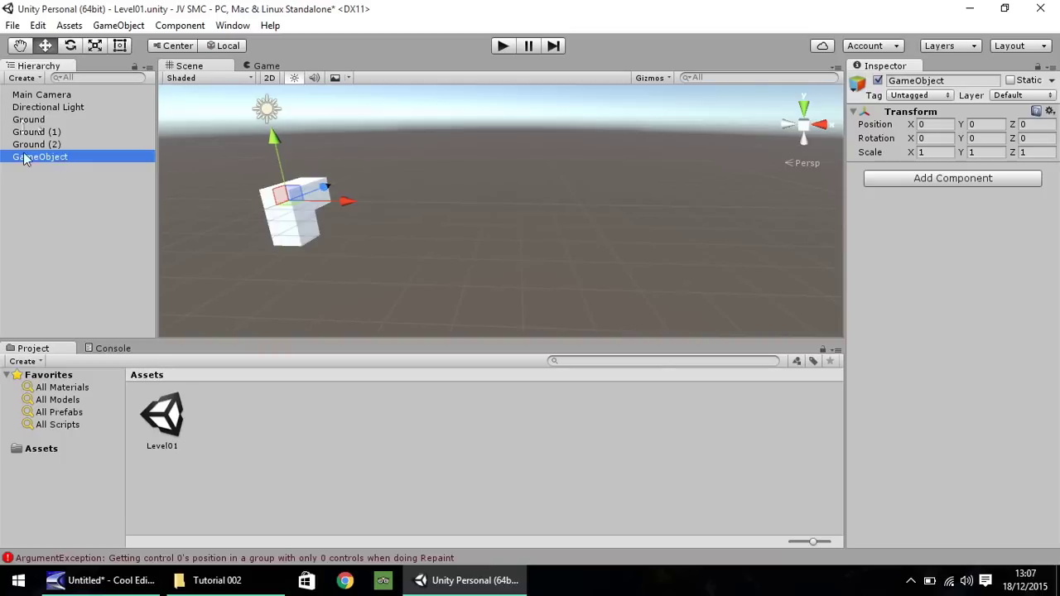
Rename the new empty game object as GroundSection.
right_click(51, 159)
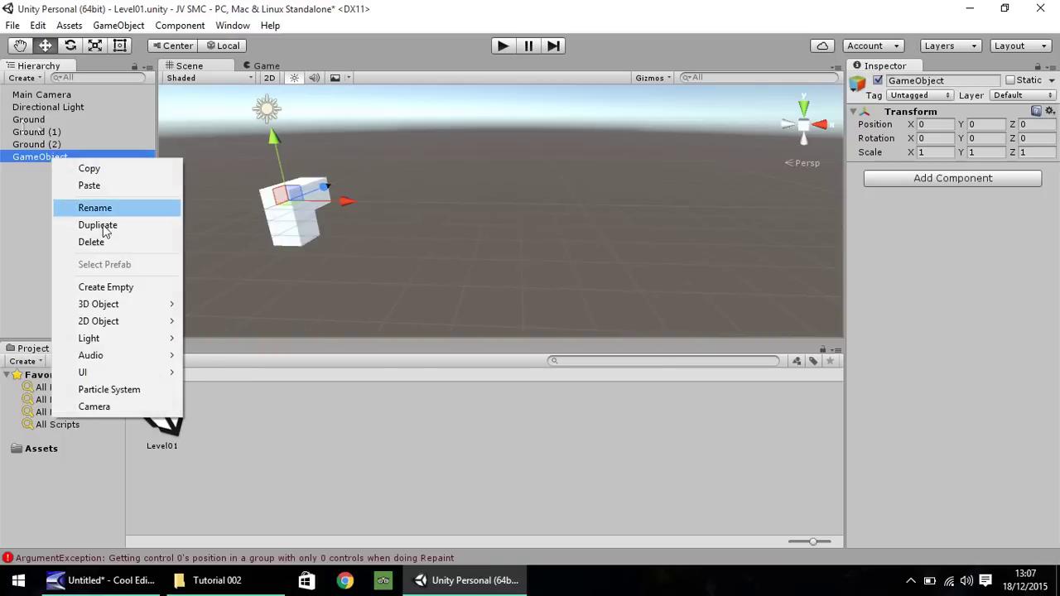
left_click(92, 211)
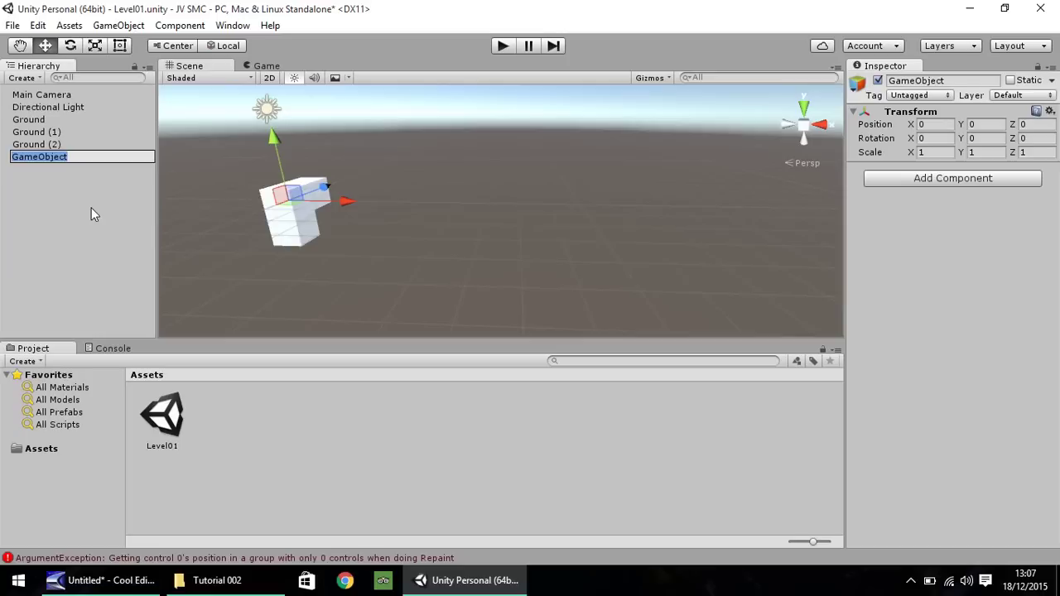
type("Grou")
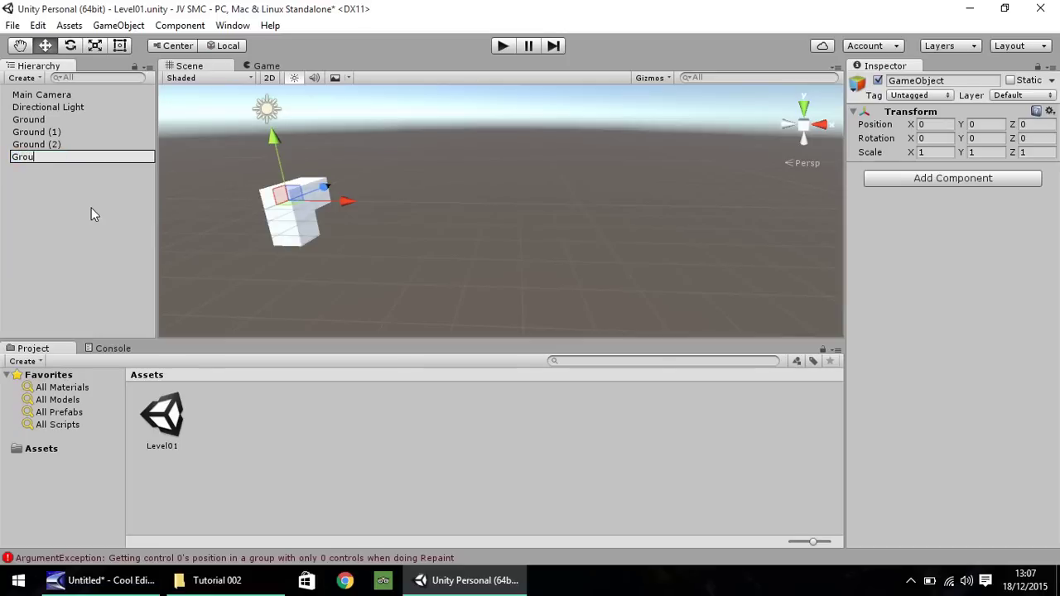
type("ndSection")
key("Return")
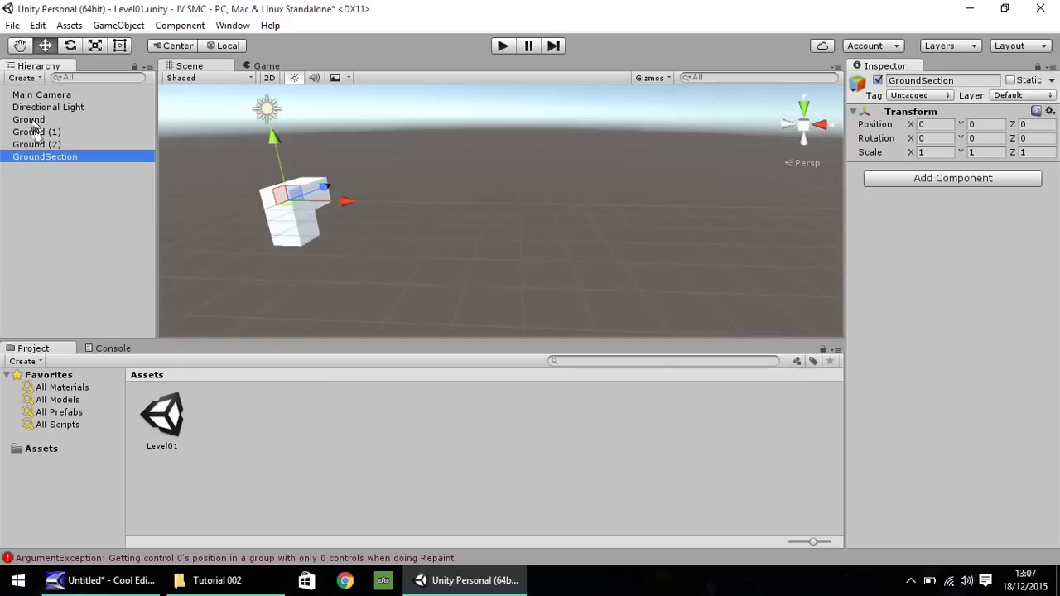
Parent Ground, Ground (1) and Ground (2) under GroundSection and check each cube's place in the group.
left_click_drag(34, 123, 41, 157)
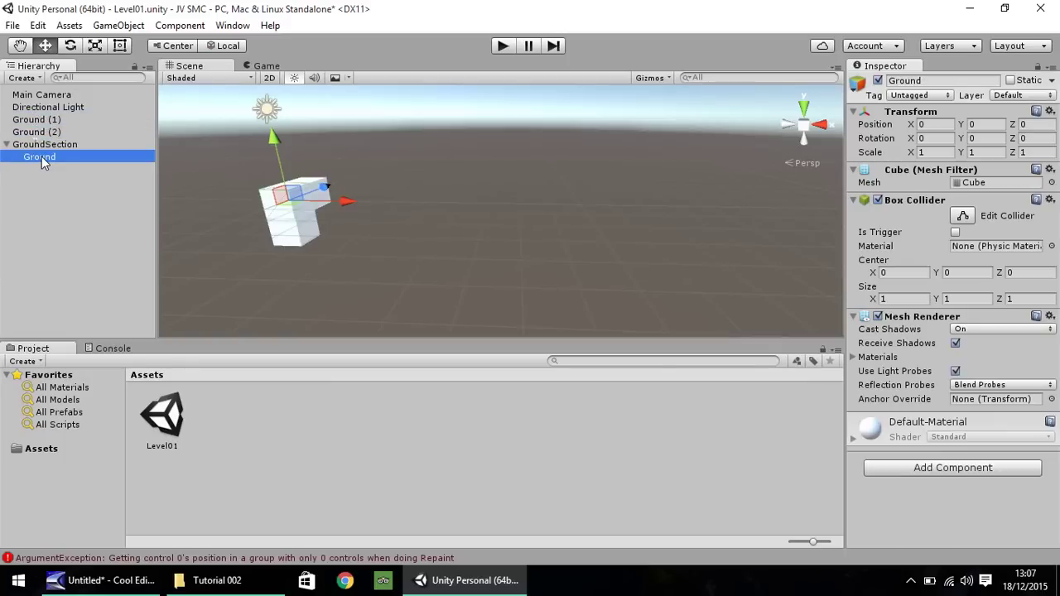
mouse_move(33, 121)
left_mouse_down()
mouse_move(46, 151)
mouse_move(48, 132)
left_mouse_up()
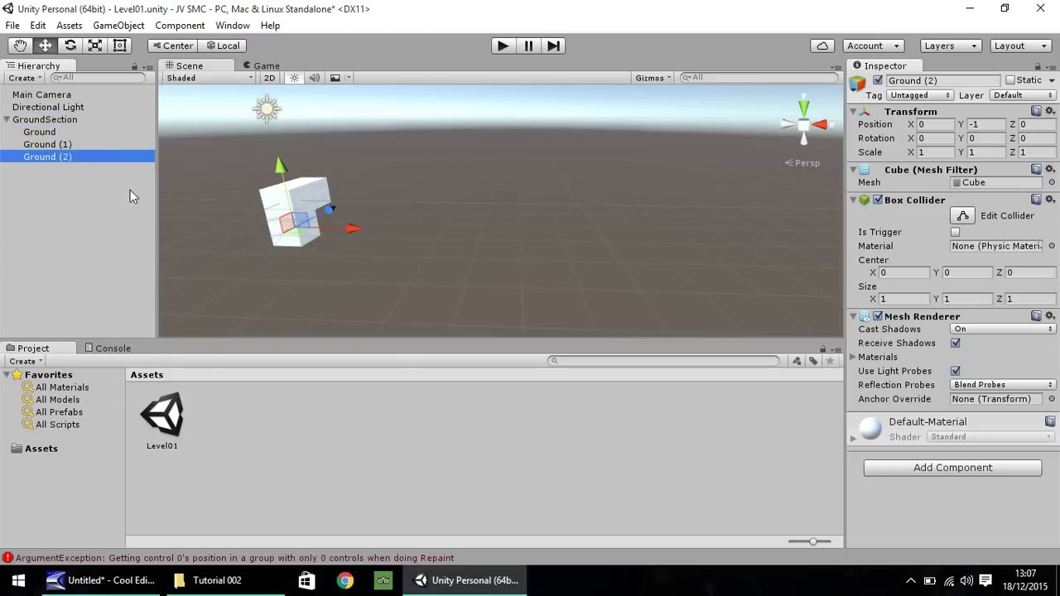
left_click(64, 145)
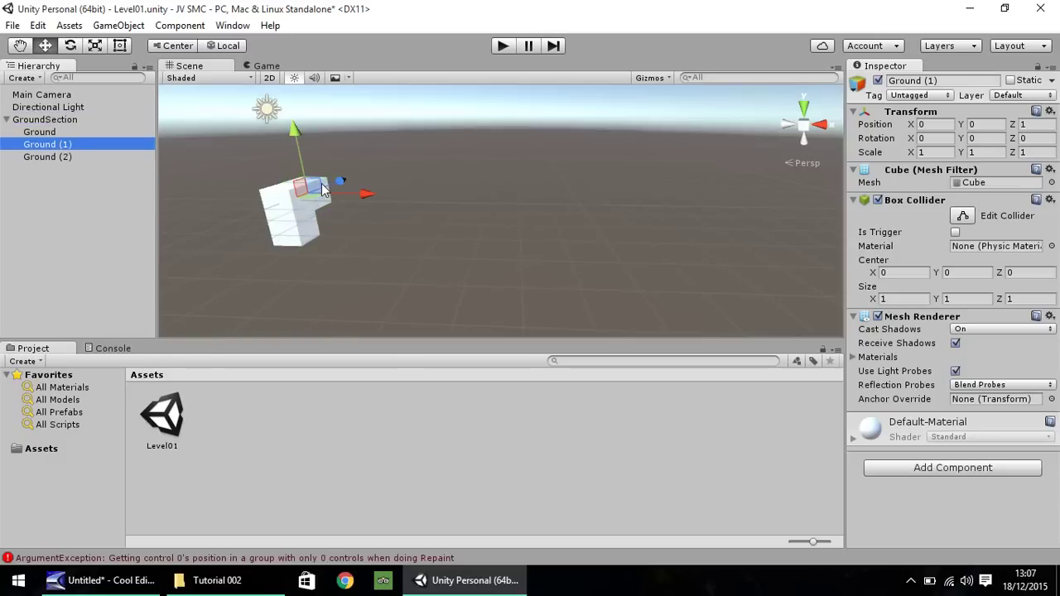
left_click(73, 131)
left_click(64, 157)
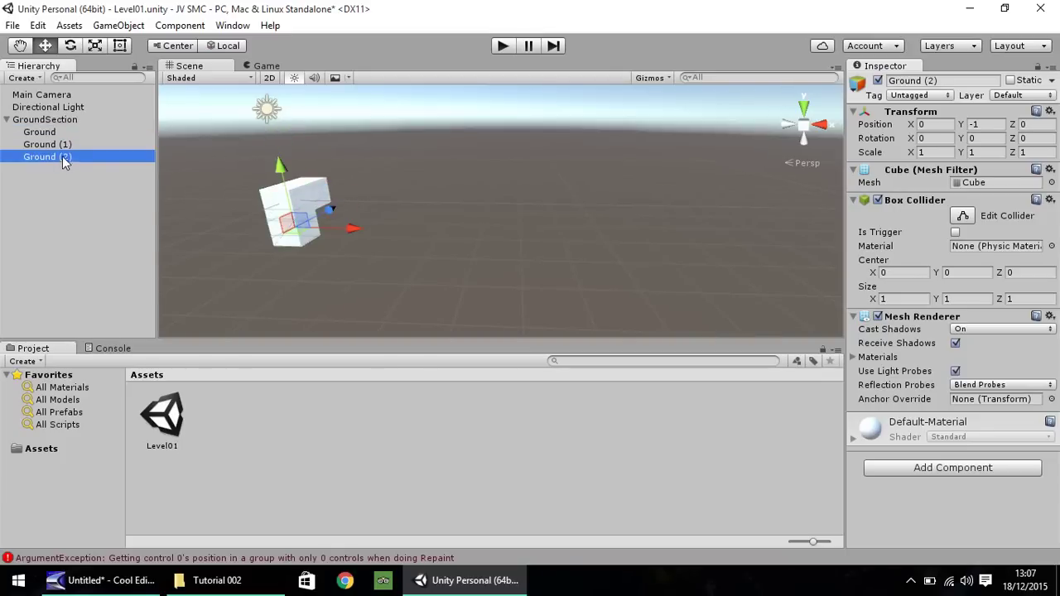
left_click(37, 122)
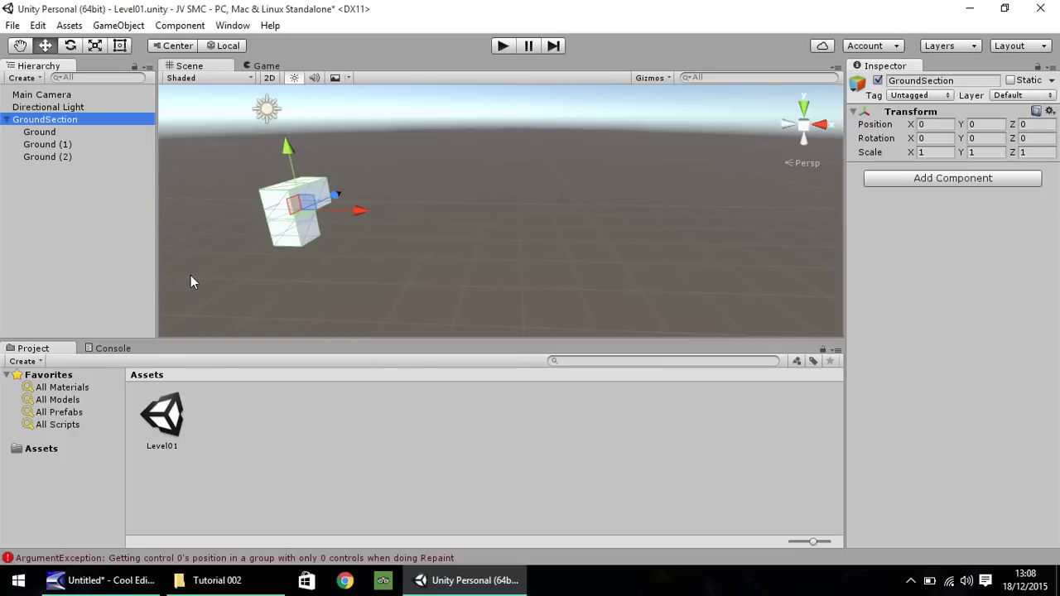
Create a folder named Textures inside the Assets folder.
right_click(43, 449)
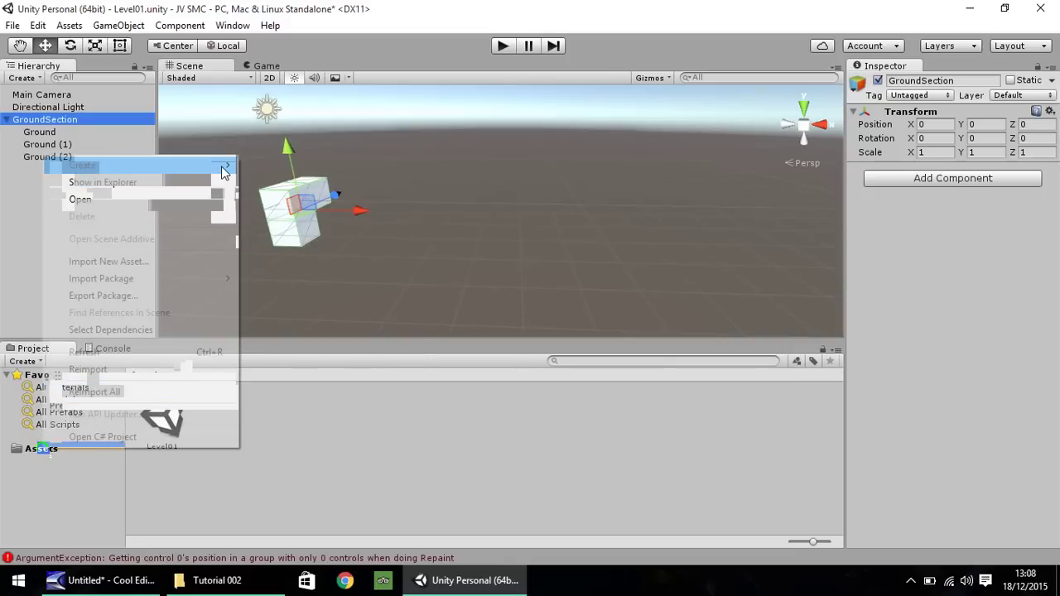
mouse_move(224, 172)
left_click(276, 164)
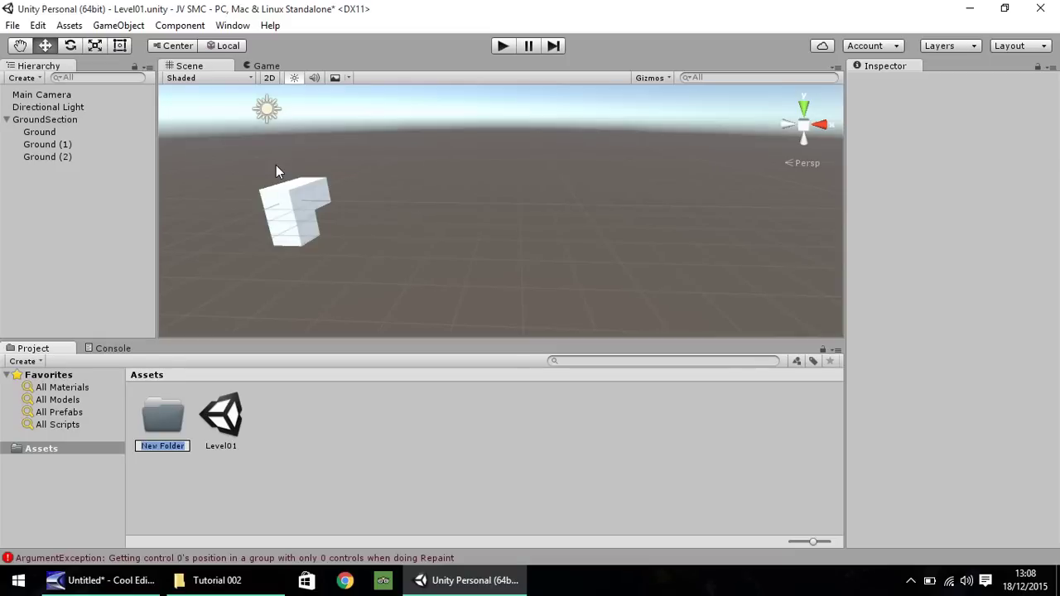
type("Textures")
key("Return")
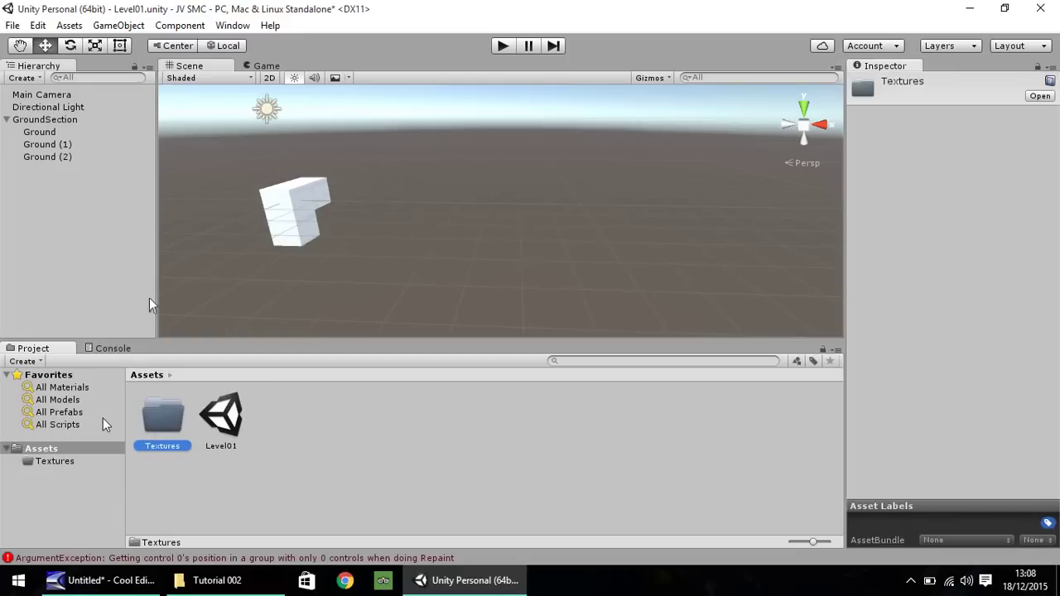
Import Ground001.png from the Tutorial 002 folder in File Explorer into the project's Textures folder.
double_click(159, 424)
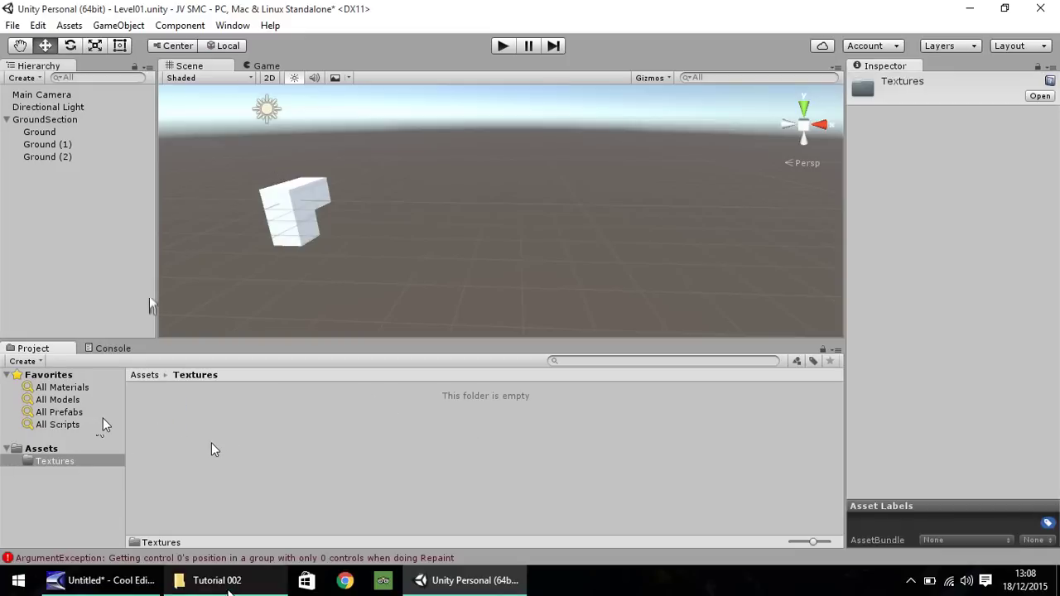
left_click(241, 580)
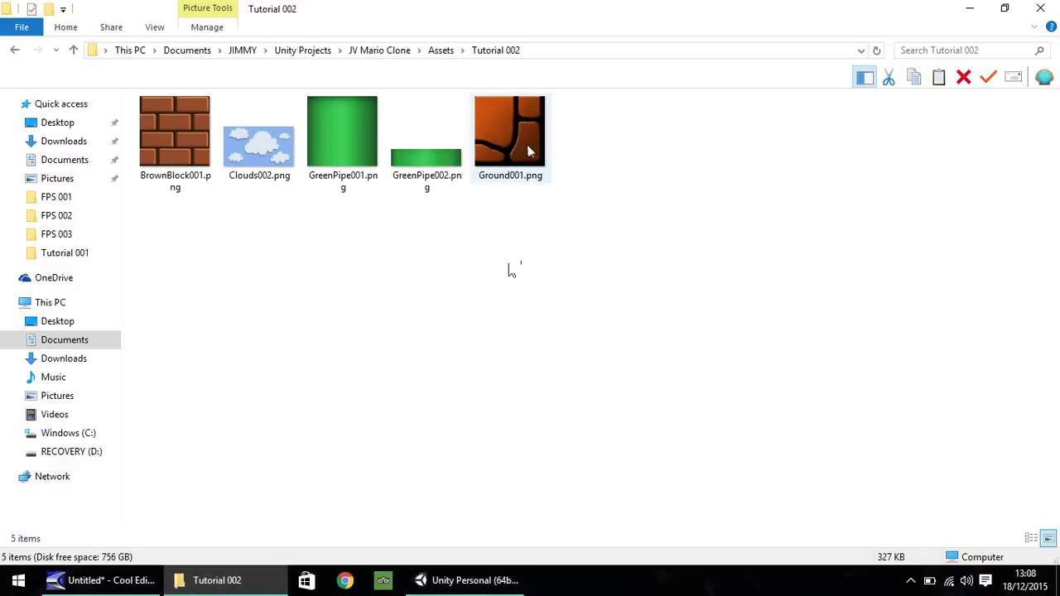
mouse_move(526, 156)
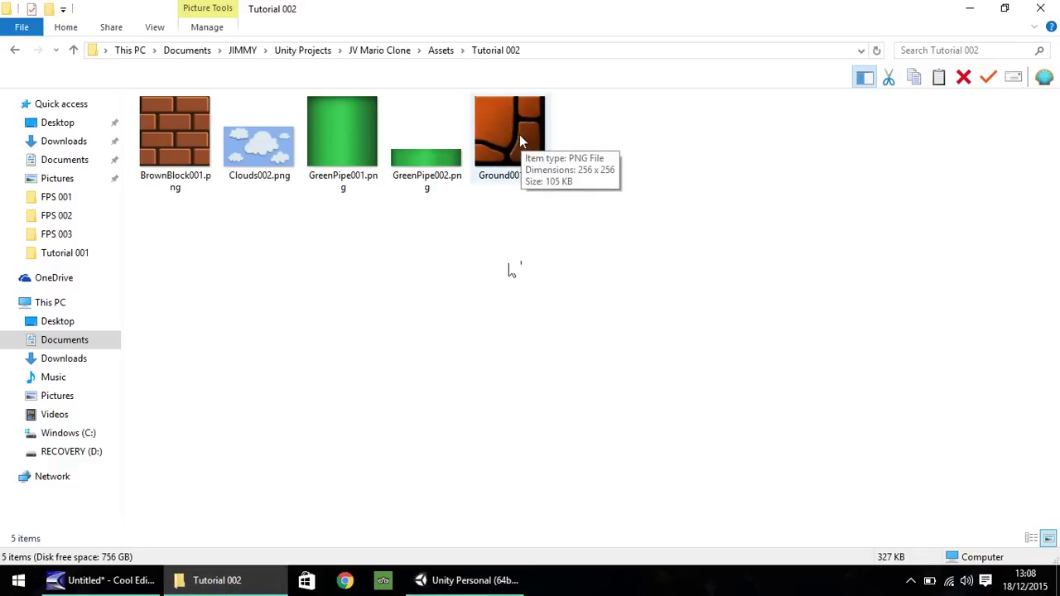
left_click_drag(498, 131, 370, 508)
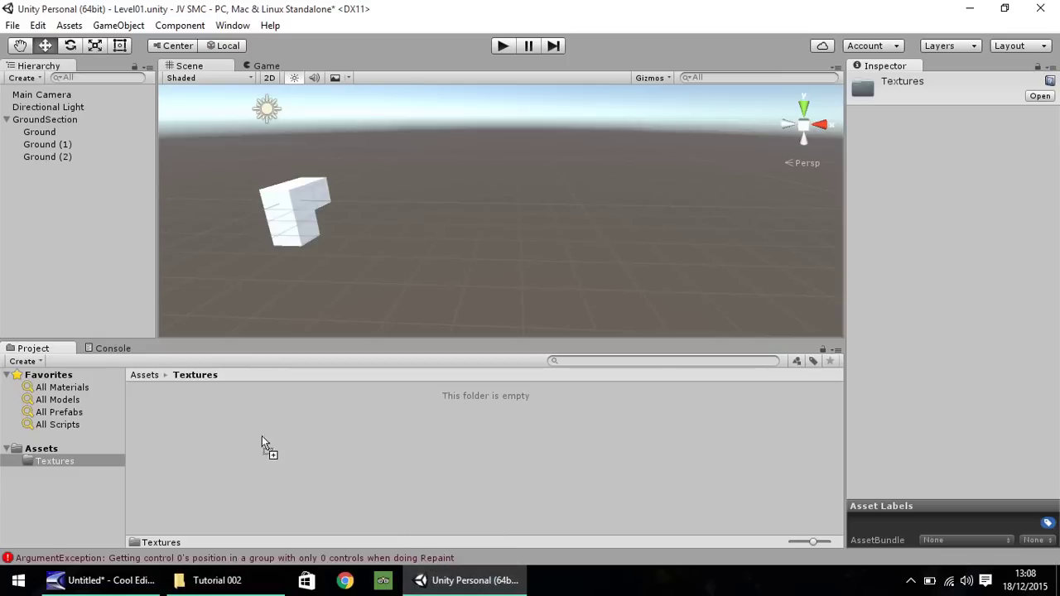
left_click_drag(261, 435, 316, 429)
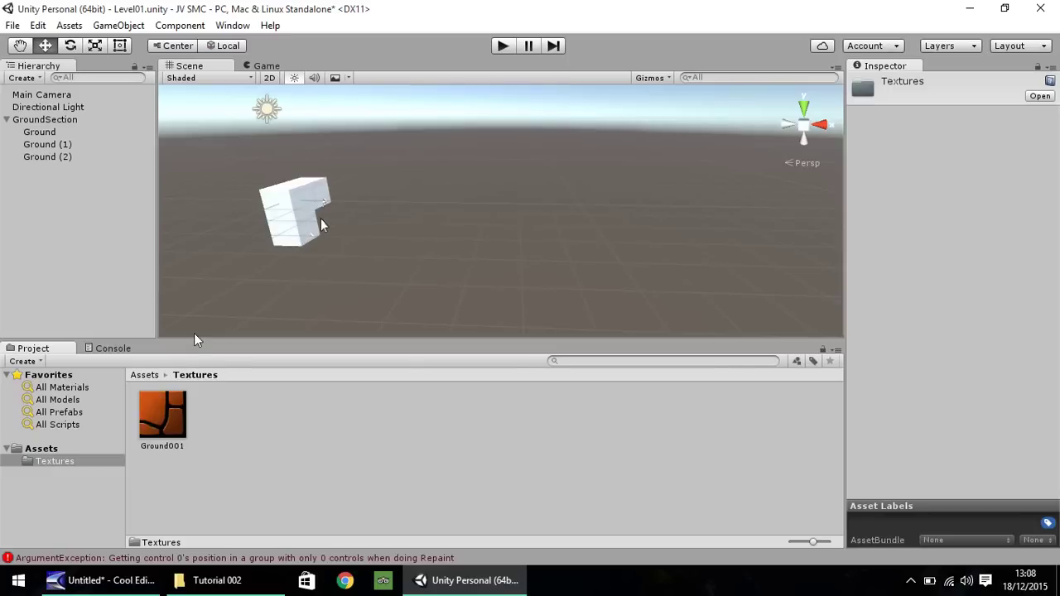
Apply the Ground001 texture to the lower ground cube and inspect the resulting material in the Materials folder.
left_click(158, 417)
left_click_drag(157, 415, 299, 227)
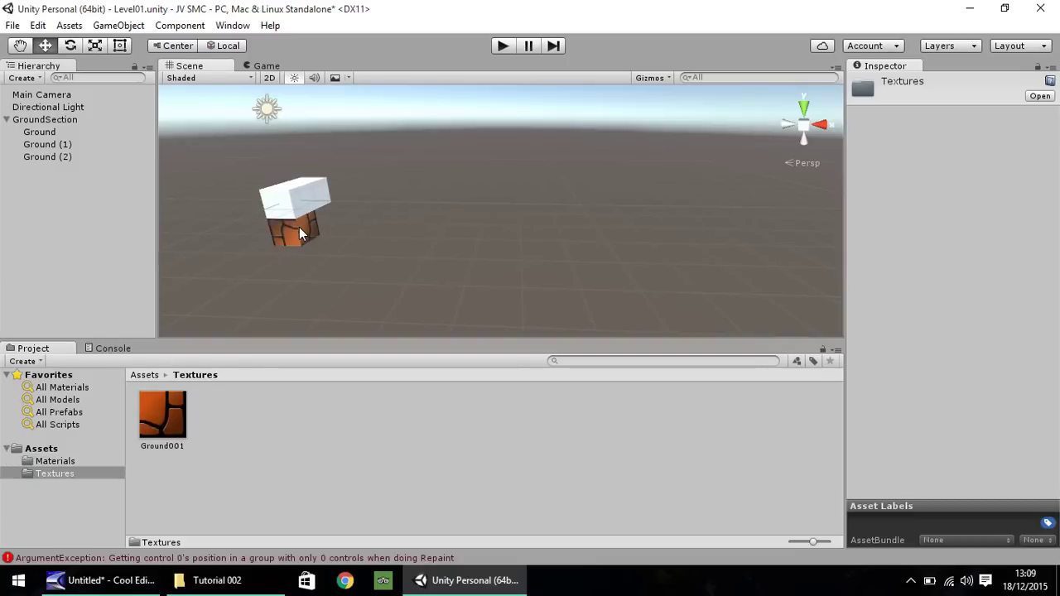
left_click(54, 462)
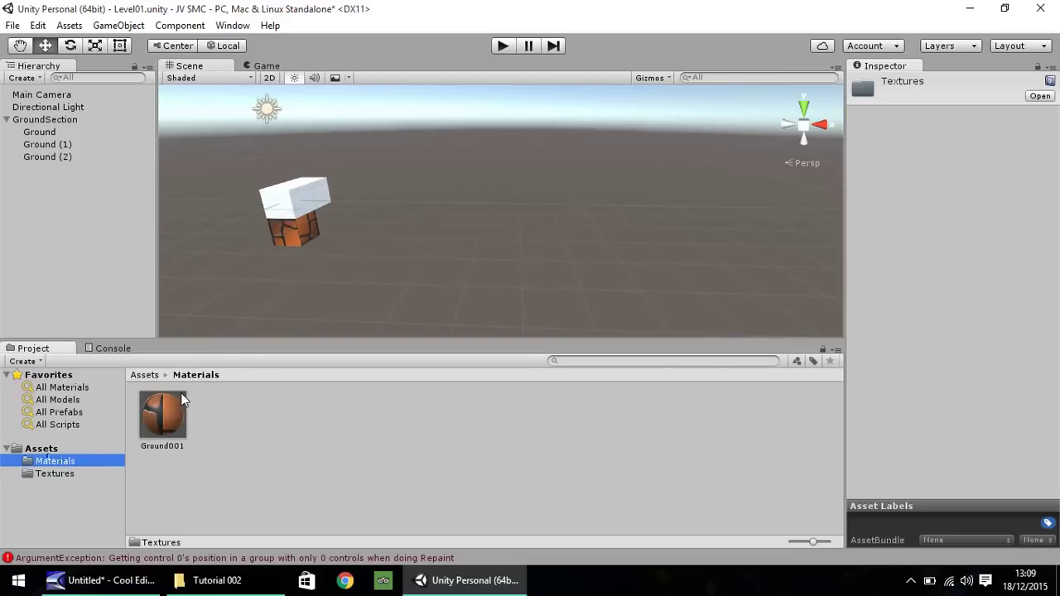
left_click(169, 410)
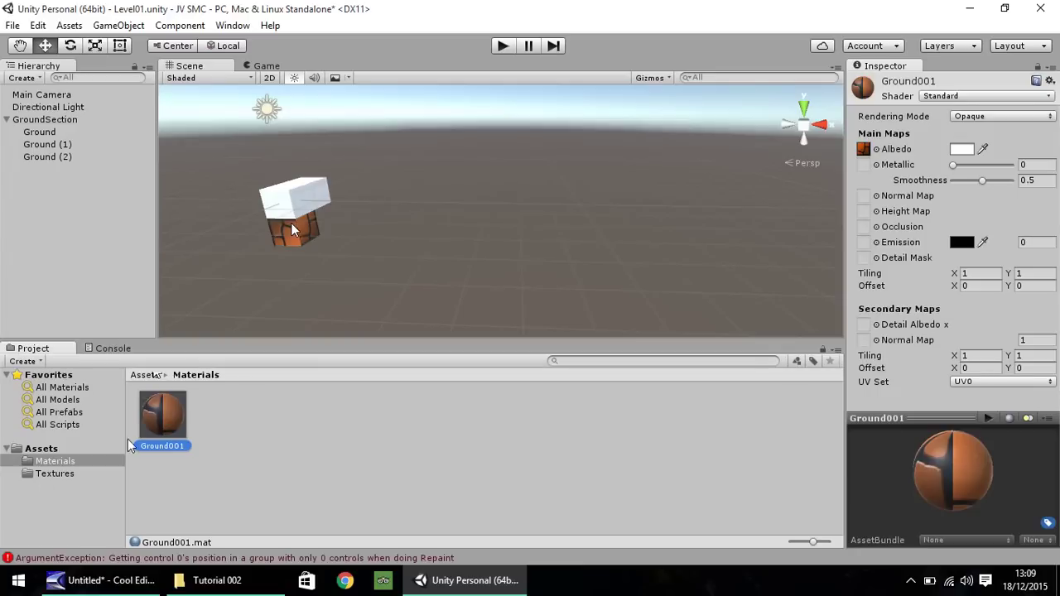
Create a new material named Ground002 in the Materials folder.
right_click(214, 411)
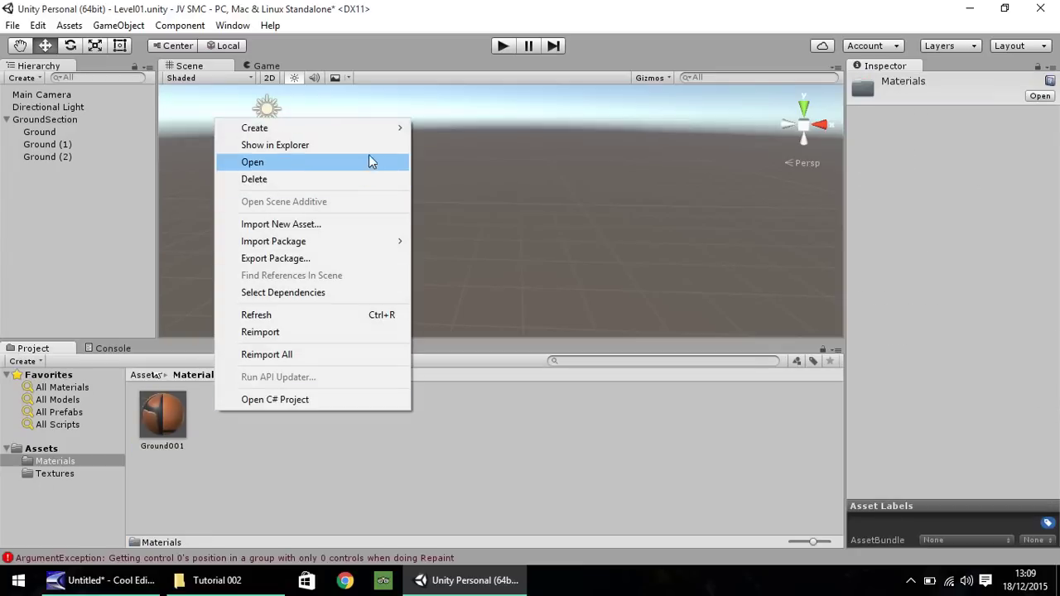
mouse_move(379, 130)
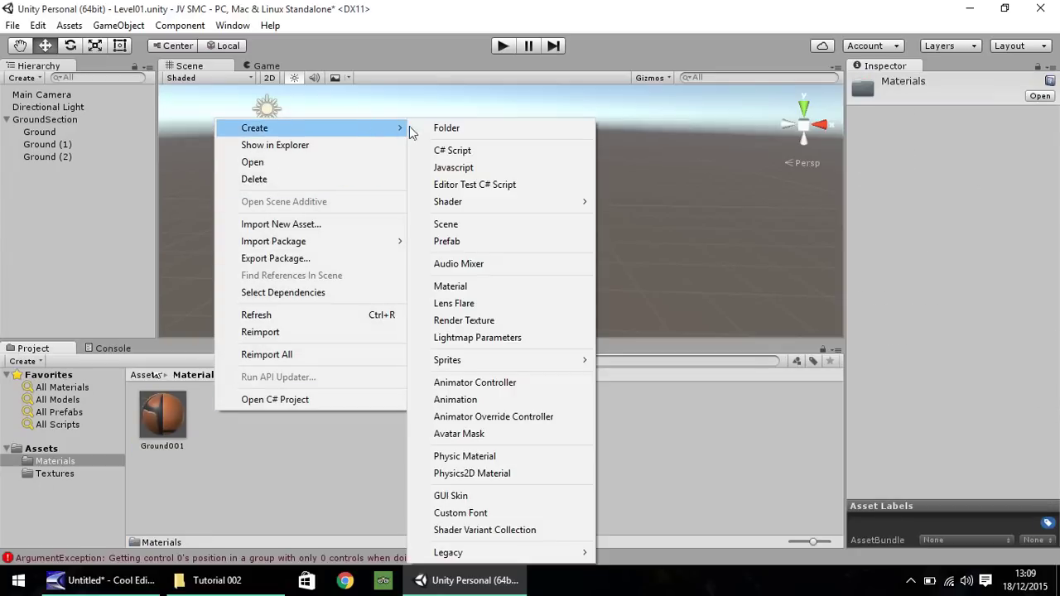
left_click(468, 285)
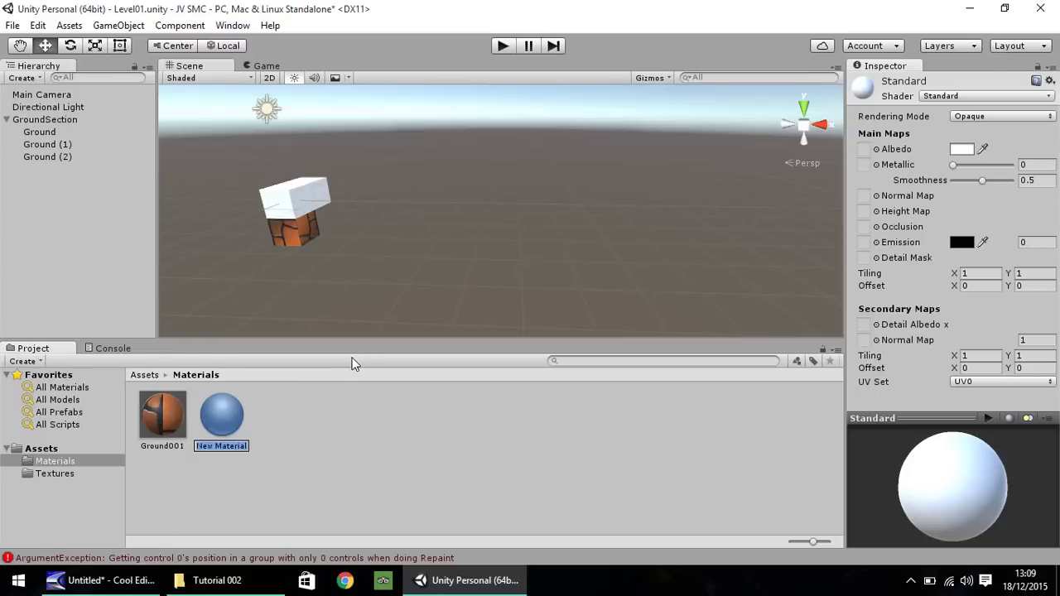
type("Ground002")
key("Return")
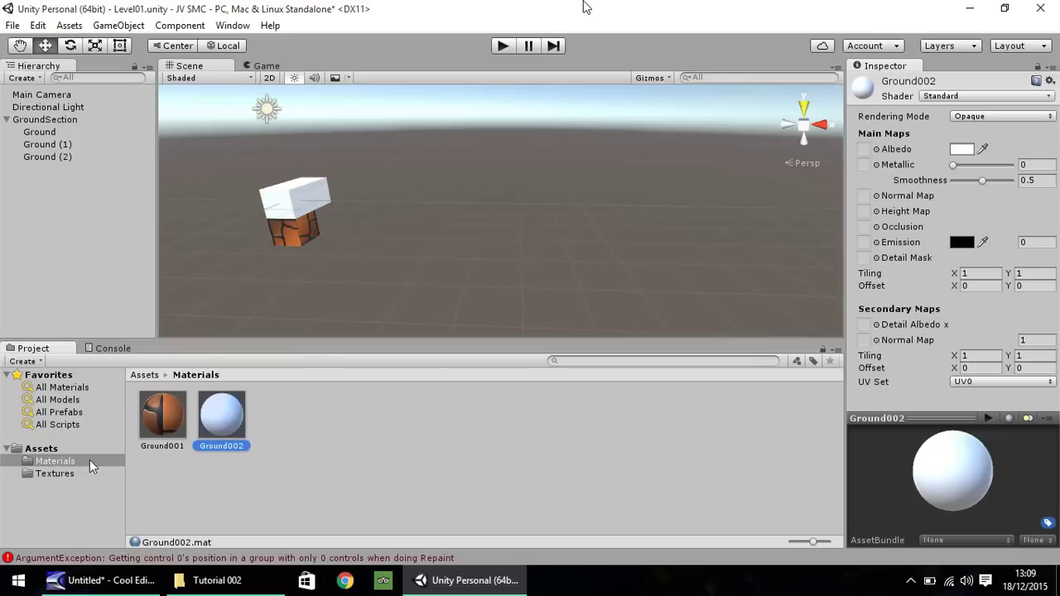
Assign the Ground001 texture to the Ground002 material's Albedo map and compare it with the Ground001 material.
left_click(58, 475)
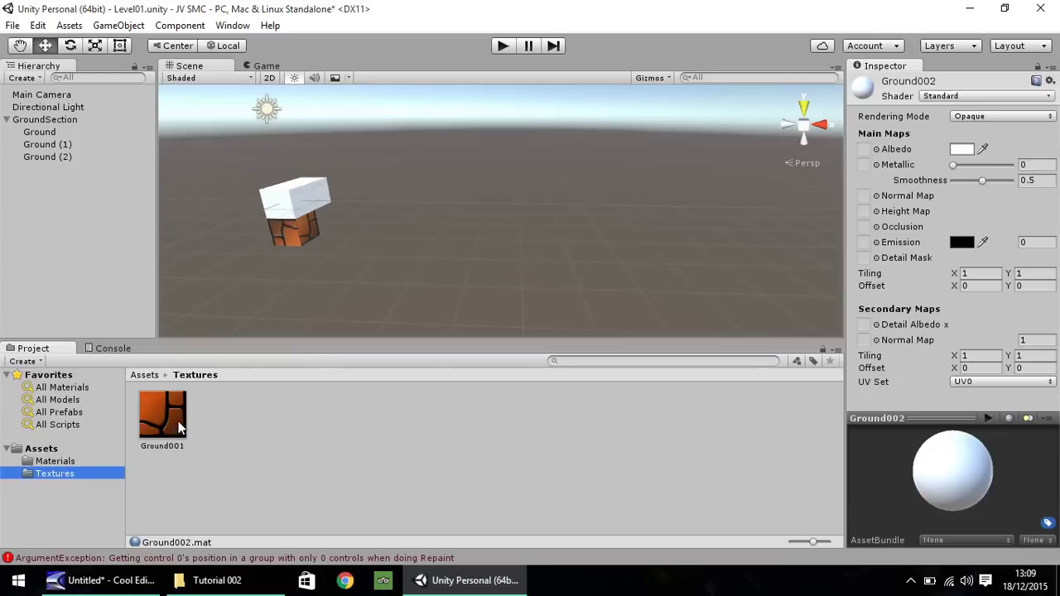
left_click_drag(159, 413, 863, 149)
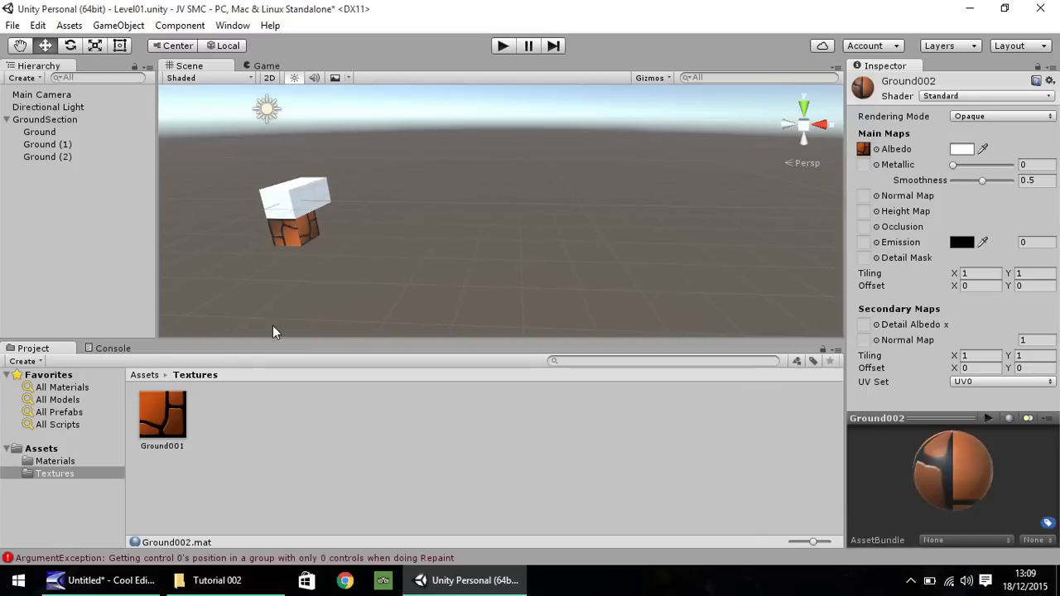
left_click(57, 460)
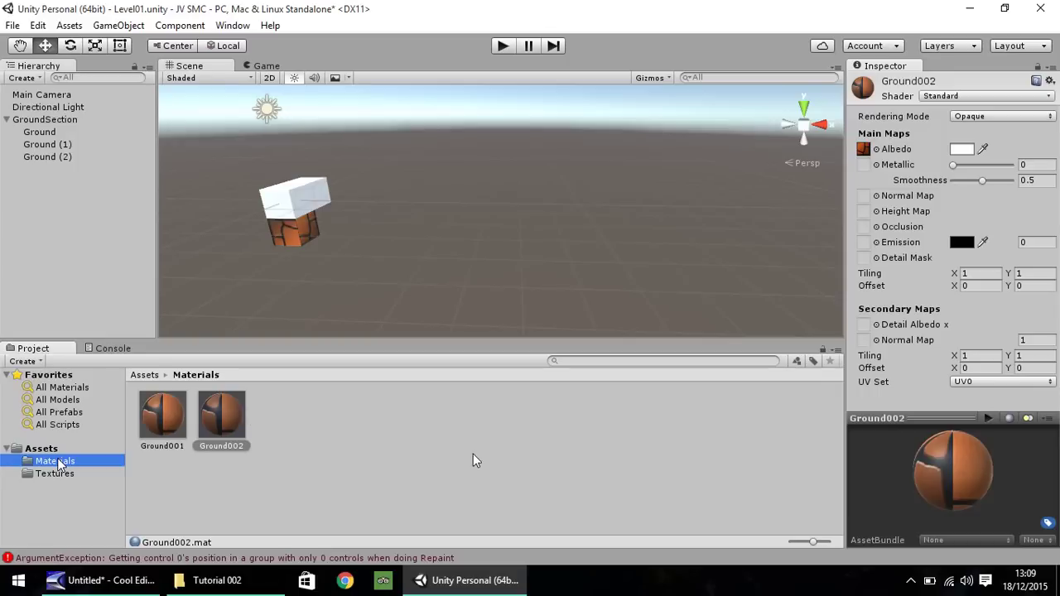
left_click(163, 415)
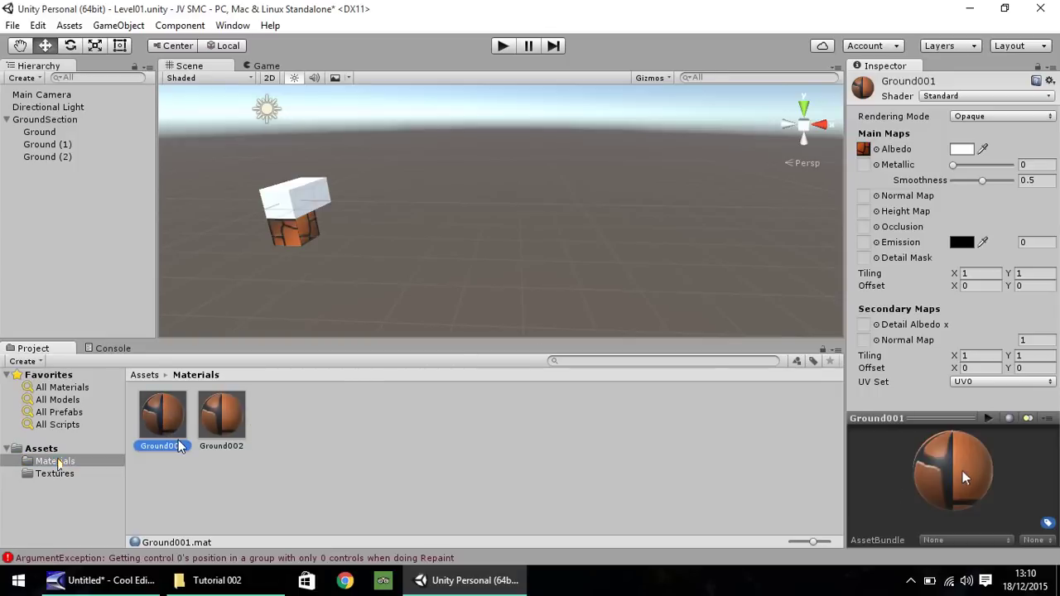
Delete the Ground002 material from the Materials folder.
left_click(229, 427)
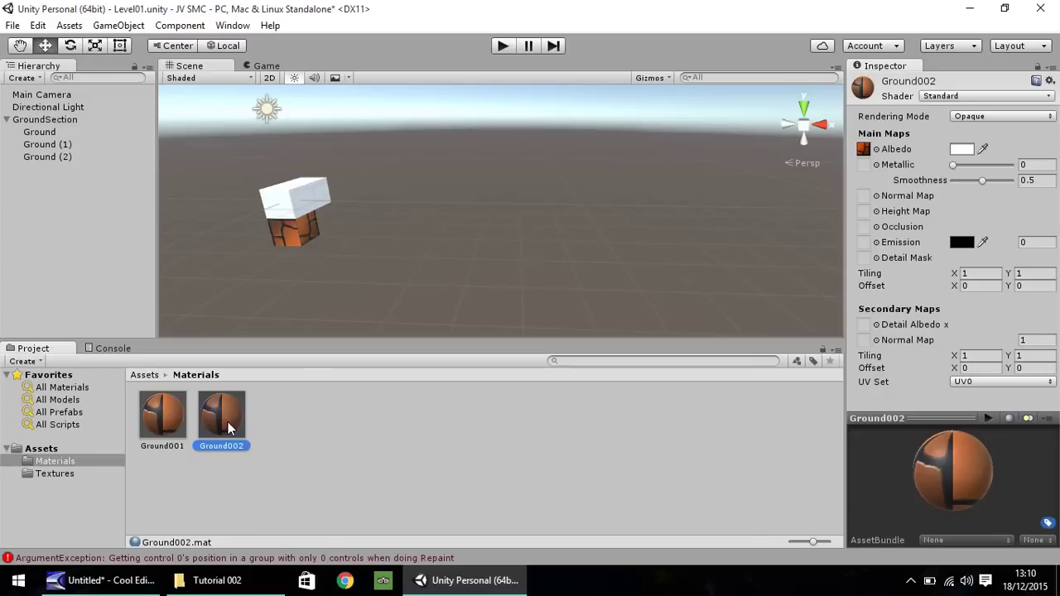
key("Delete")
key("Return")
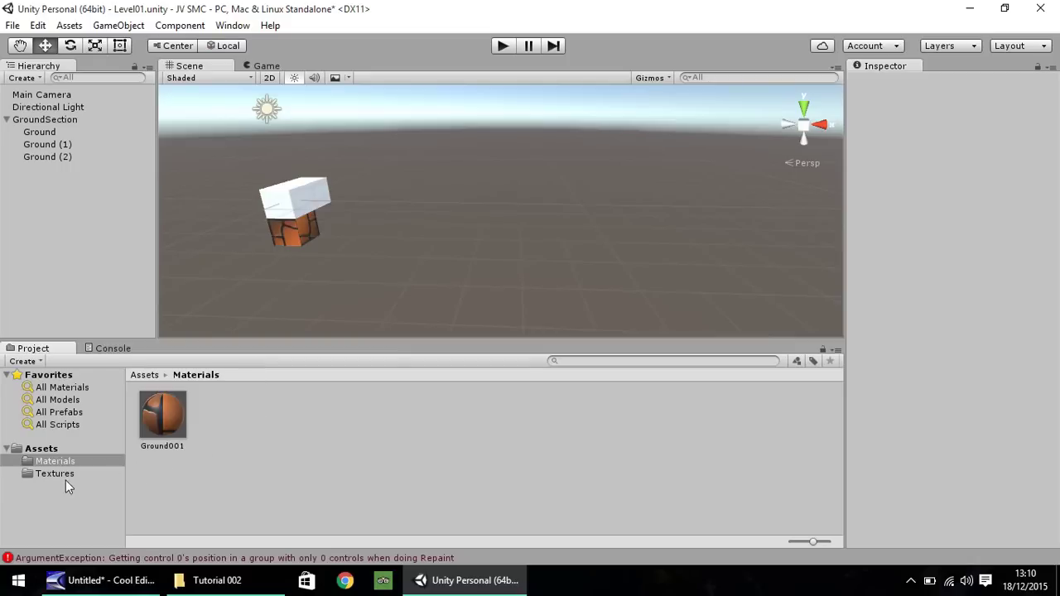
Apply the Ground001 material to the two untextured upper ground cubes.
left_click_drag(170, 414, 286, 211)
left_click_drag(149, 421, 318, 199)
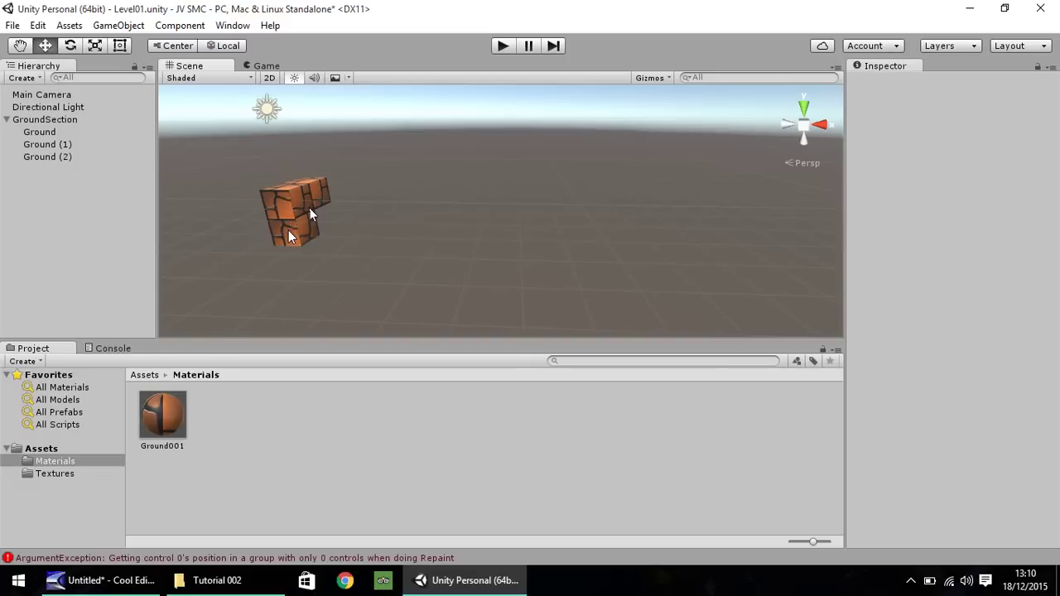
Set the lower ground cube's Y rotation to 180 and compare its texture orientation with the original Ground001.png image.
left_click(298, 234)
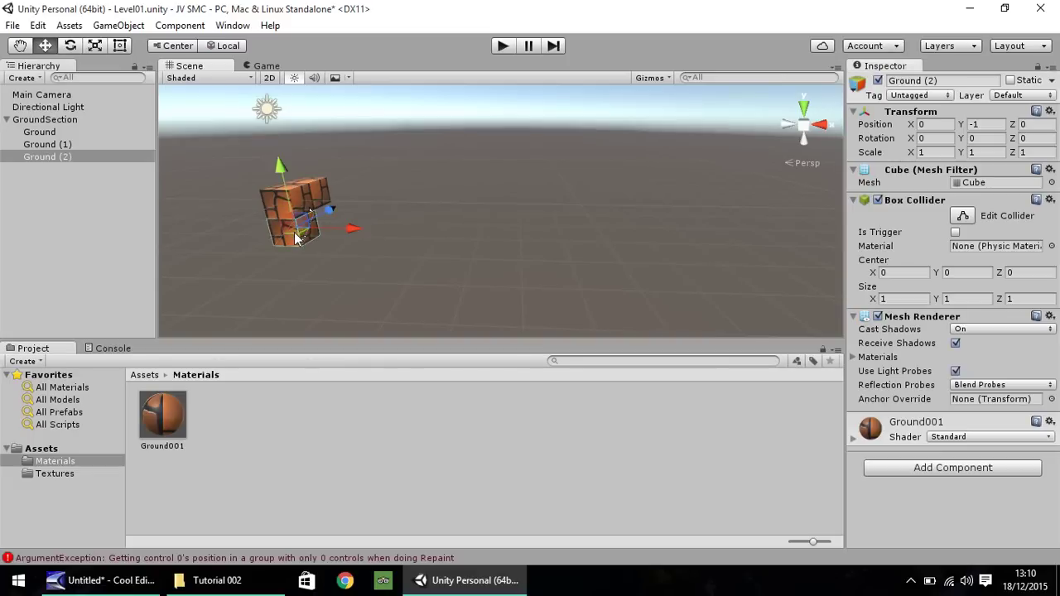
left_click(984, 139)
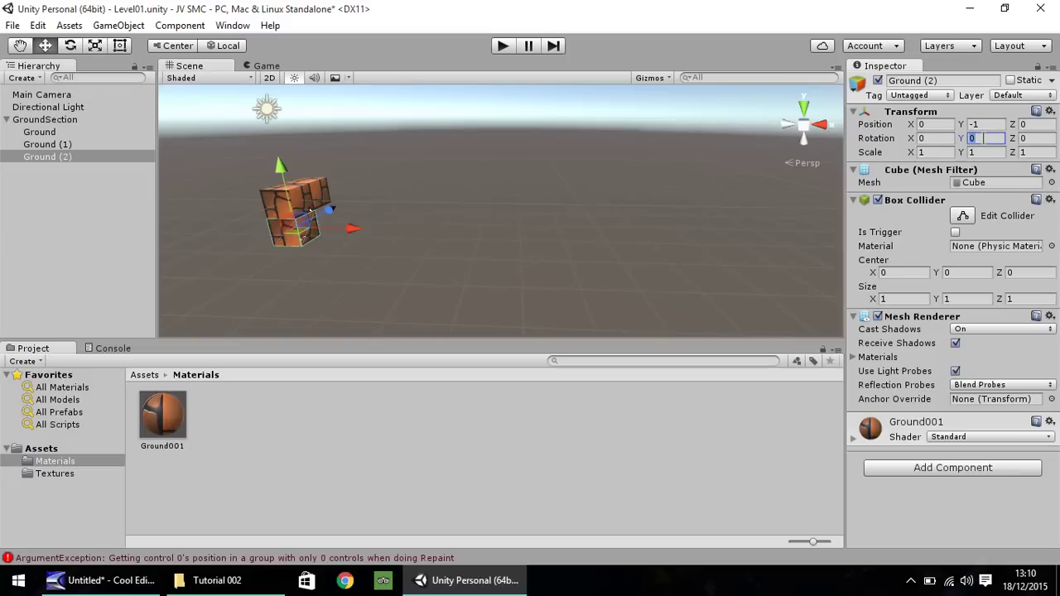
type("180")
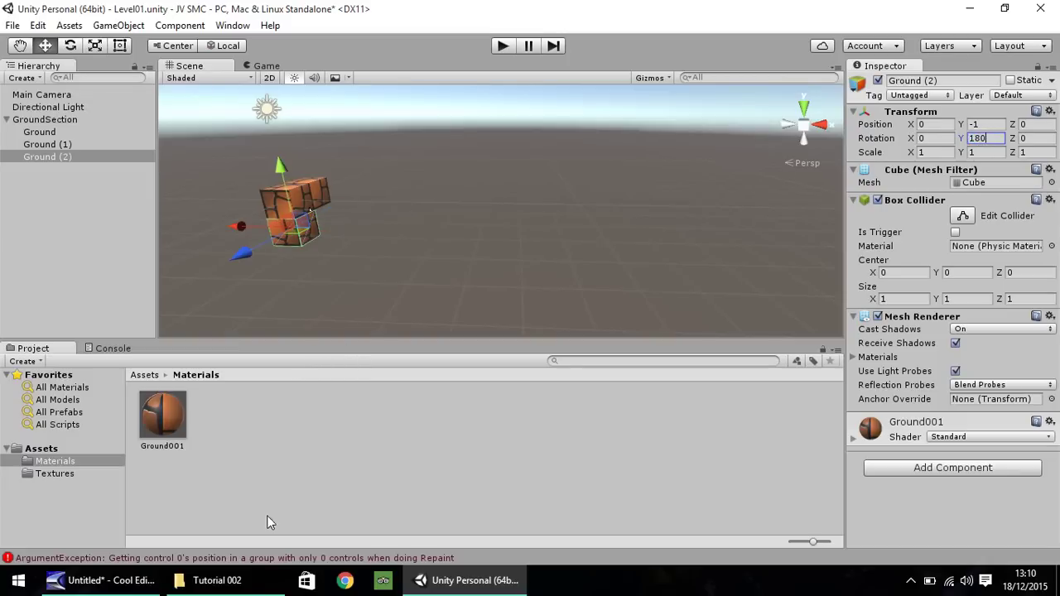
left_click(217, 580)
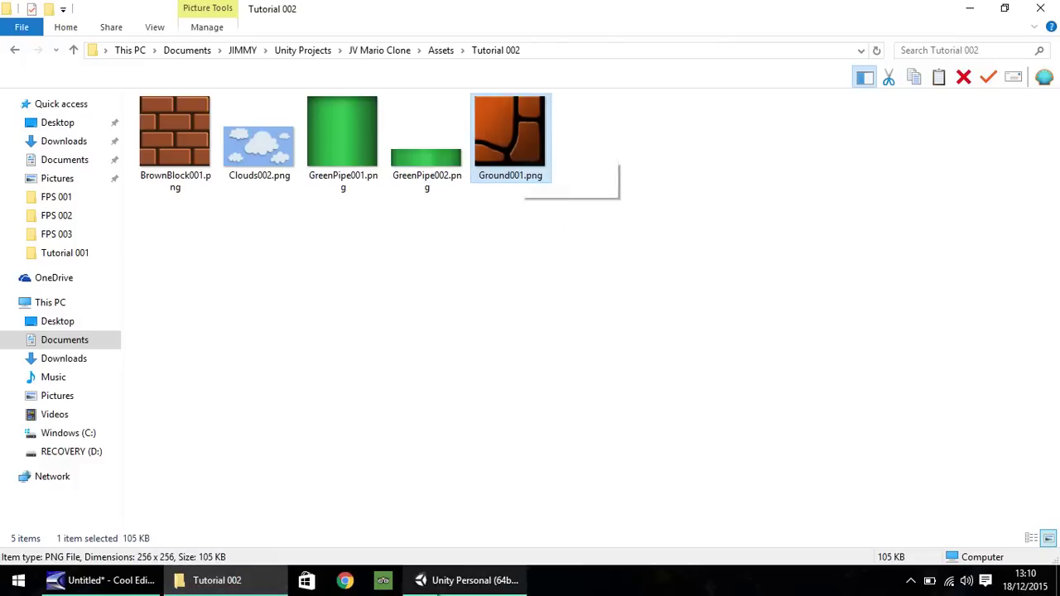
left_click(468, 580)
Set the Y rotation of the two upper cubes, Ground and Ground (1), to 180.
left_click(271, 195)
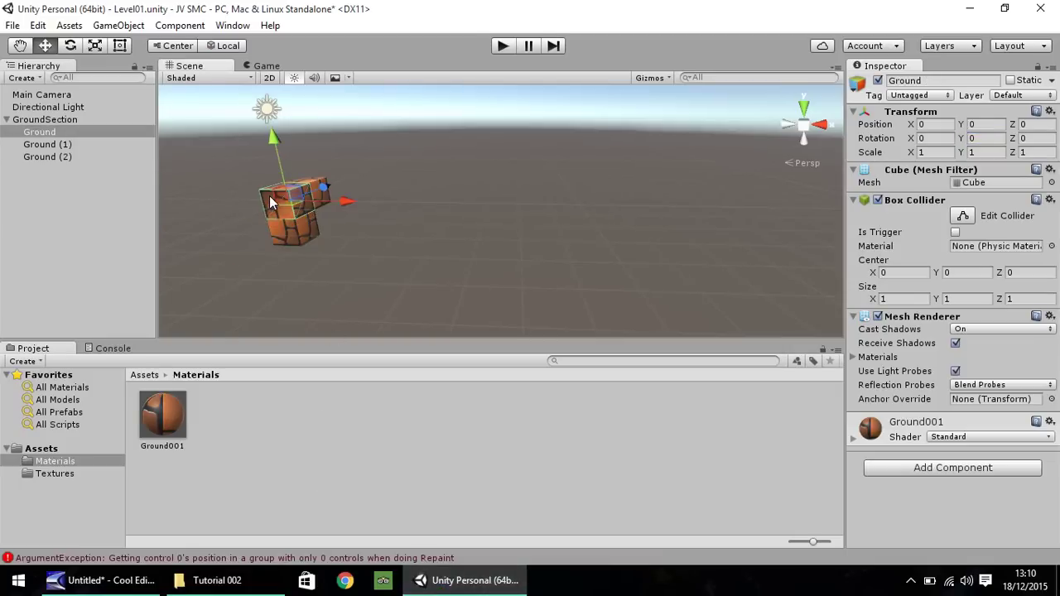
left_click(981, 140)
type("180")
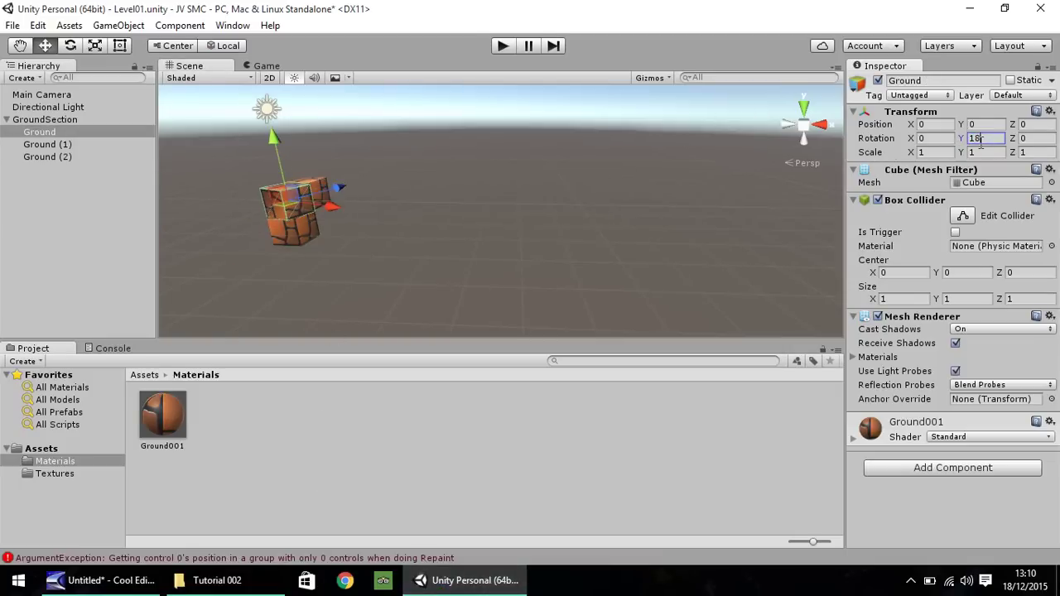
left_click(317, 197)
left_click(986, 140)
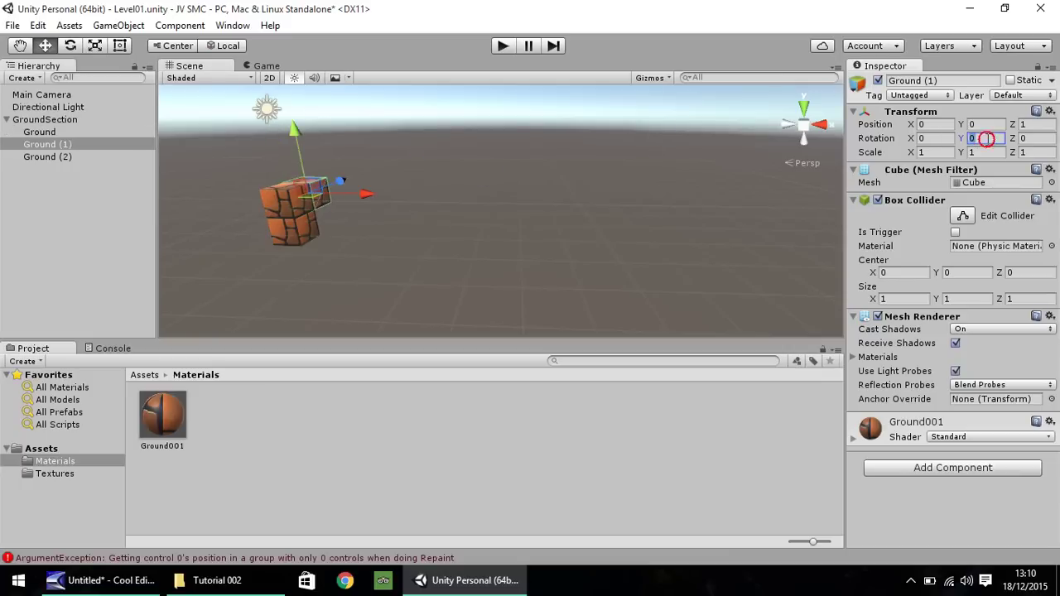
type("180")
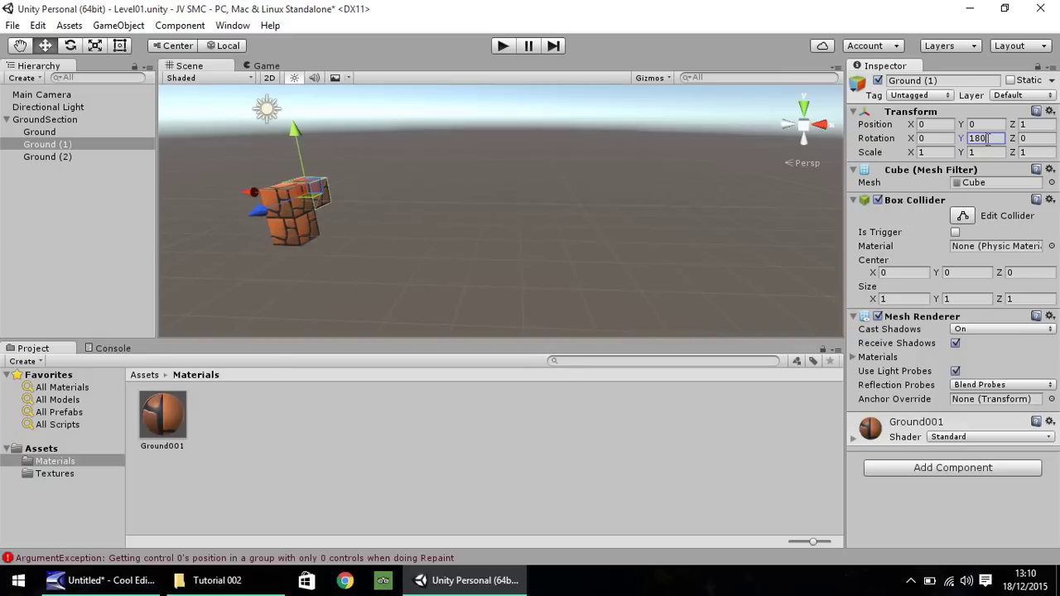
Select the Main Camera and run the game briefly to check how the ground cubes look through it.
left_click(69, 96)
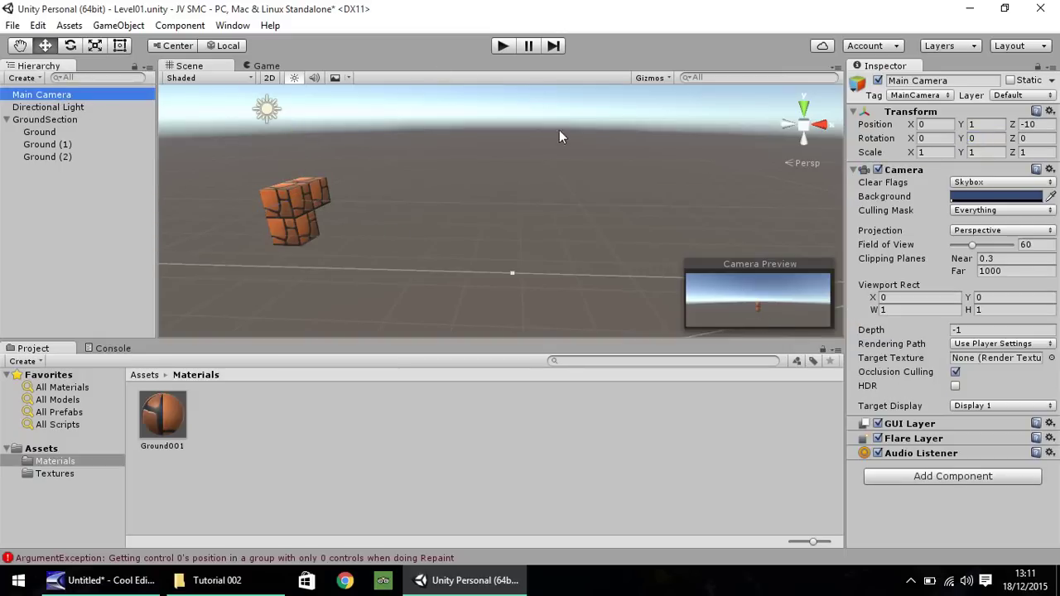
left_click(503, 47)
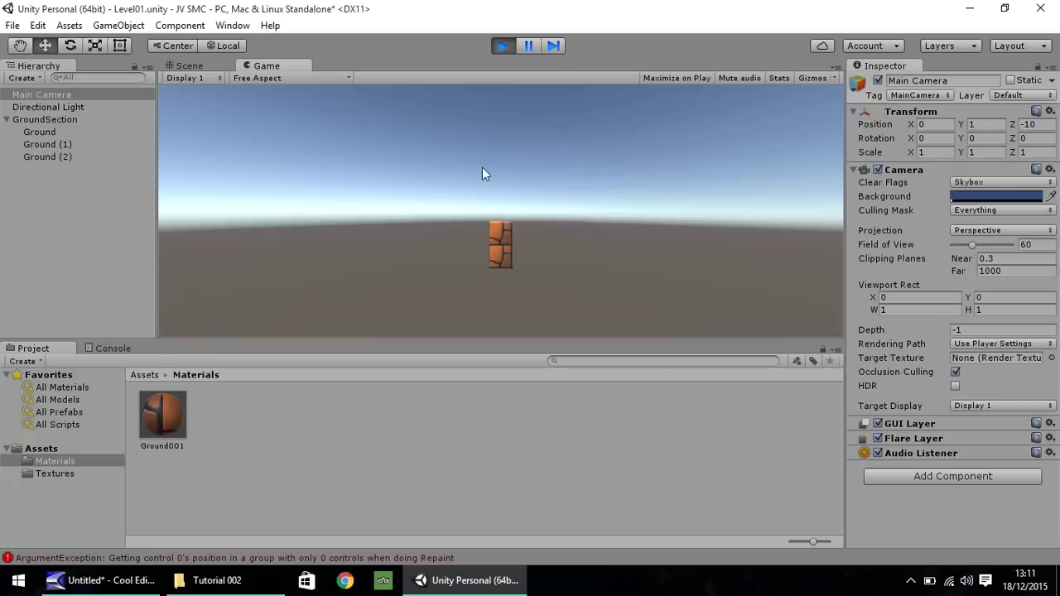
left_click(503, 45)
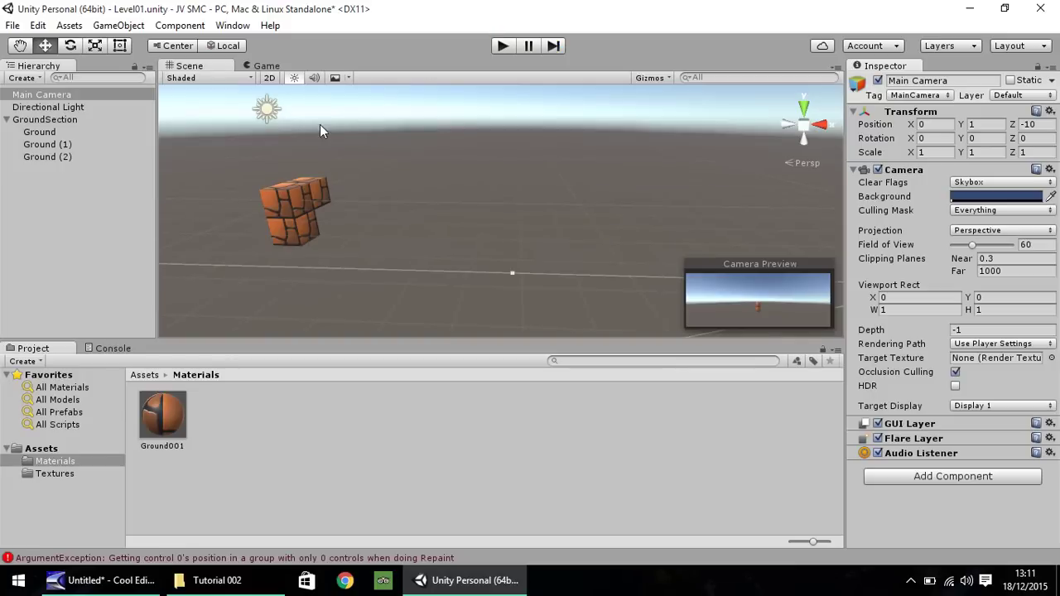
Duplicate the three ground cubes four times, placing the copies side by side at X positions 1, 2, 3 and 4.
left_click(46, 132)
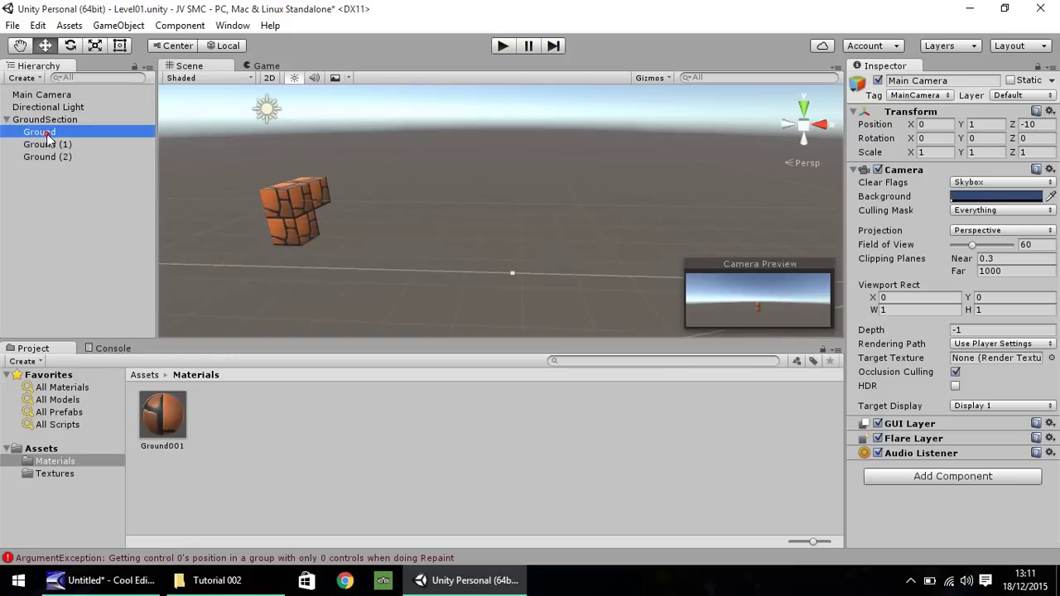
left_click(53, 145, "ctrl")
left_click(53, 156, "ctrl")
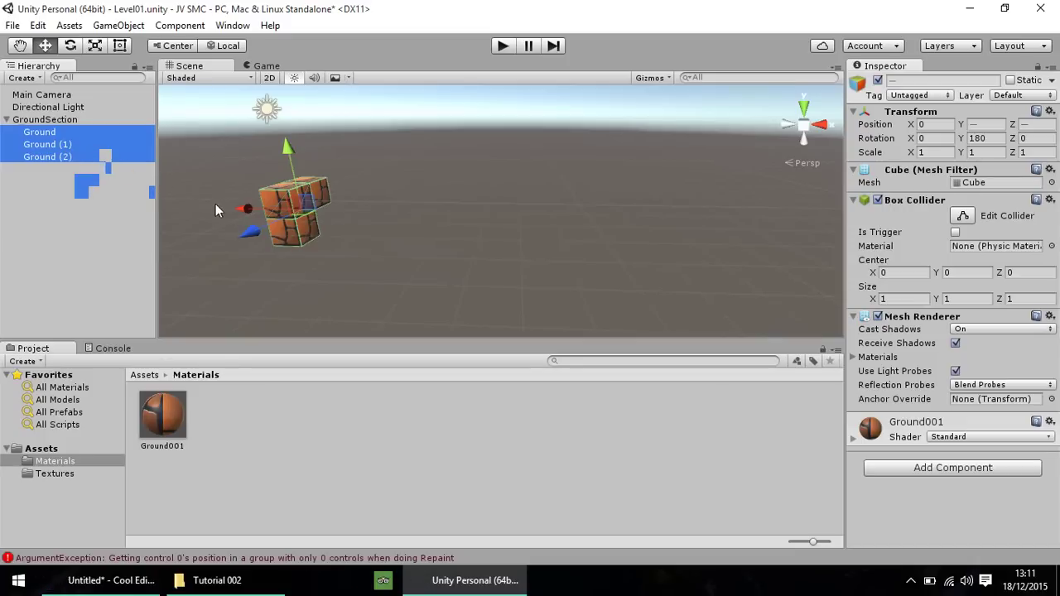
key("ctrl+d")
left_click_drag(245, 210, 276, 216)
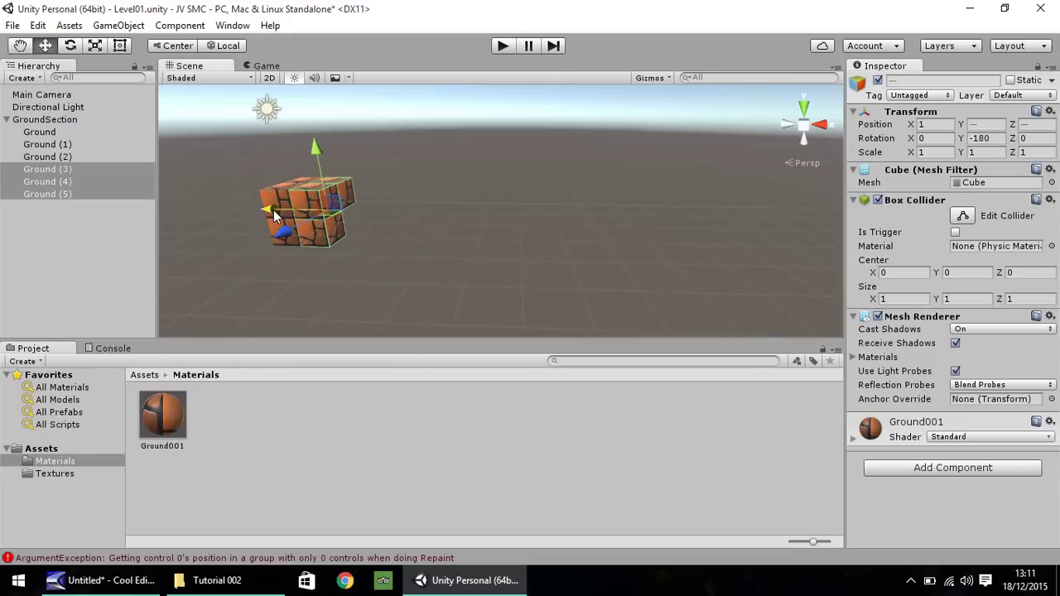
key("ctrl+d")
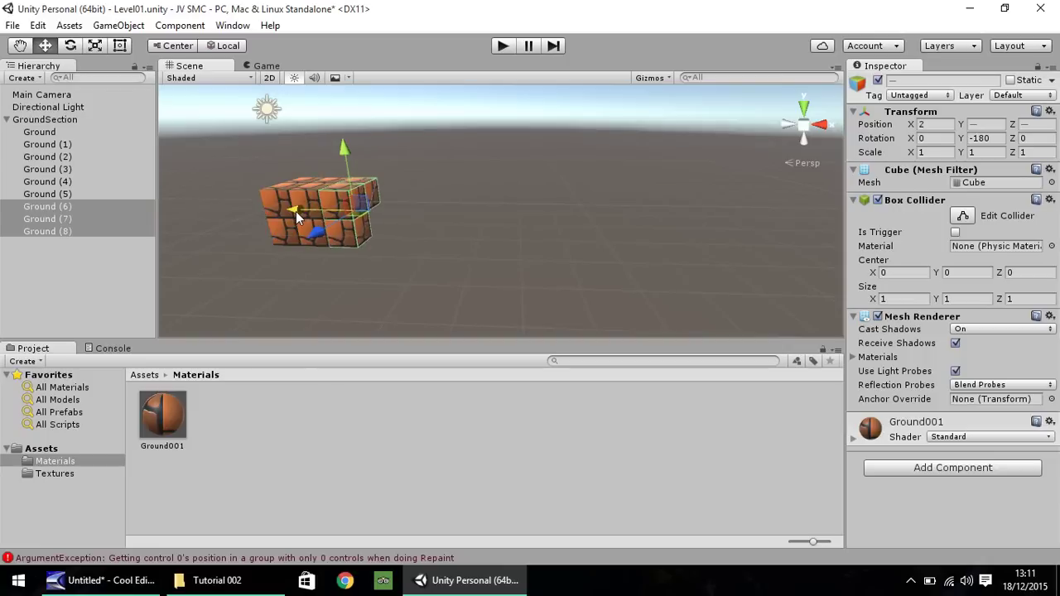
key("ctrl+d")
left_click_drag(274, 213, 343, 209)
key("ctrl+d")
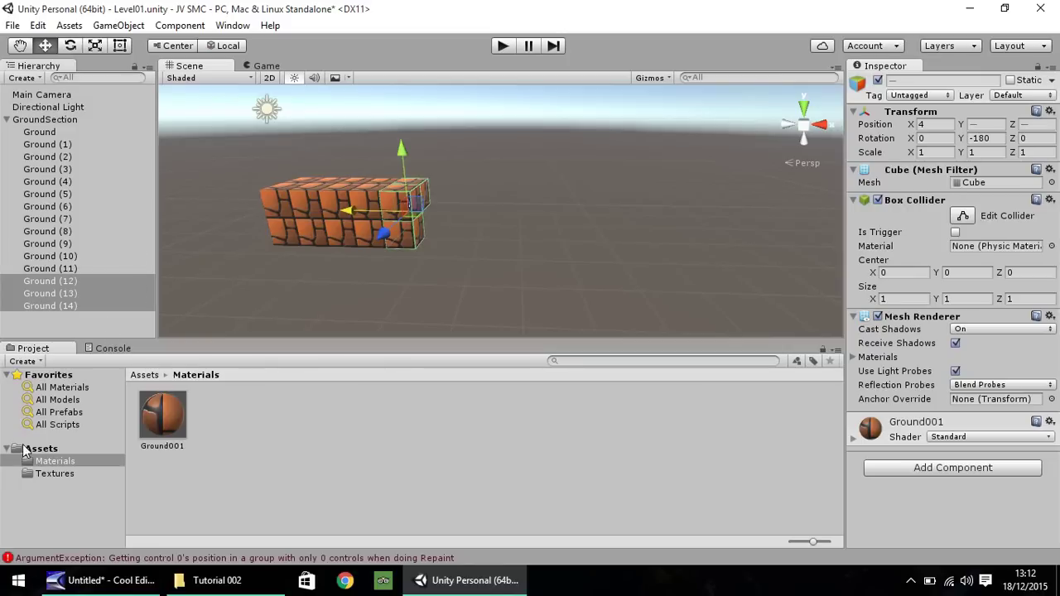
Import the BrownBlock001, Clouds002, GreenPipe001 and GreenPipe002 images from the Tutorial 002 folder into the Textures folder.
left_click(62, 476)
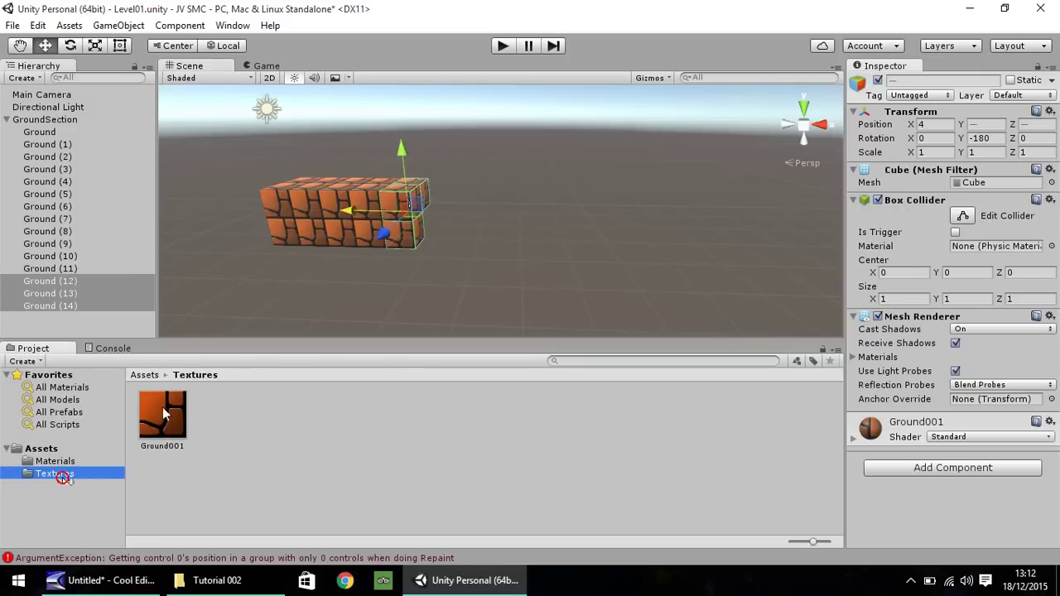
left_click(211, 579)
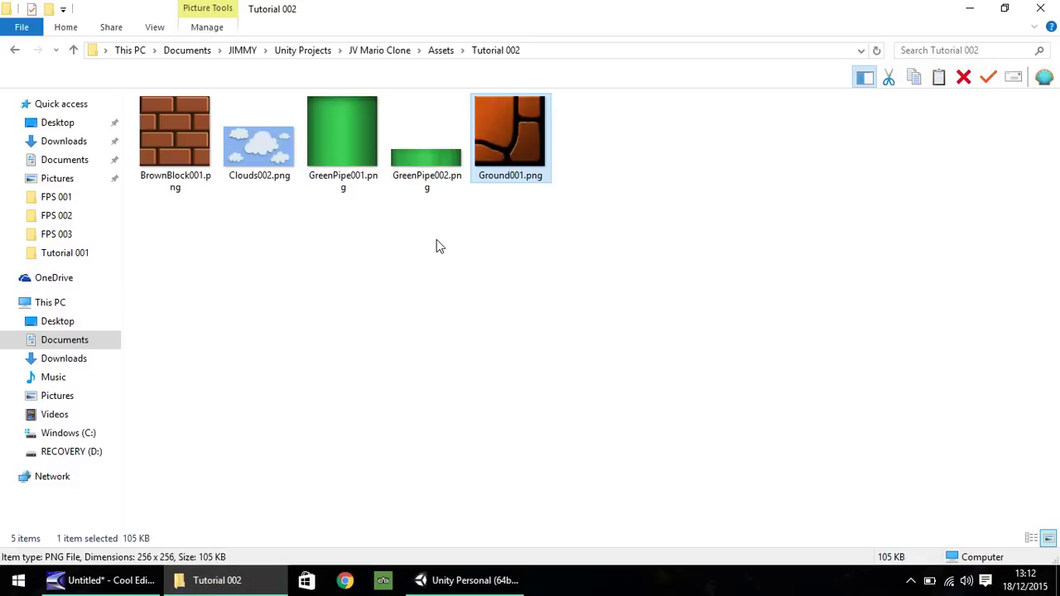
left_click_drag(439, 246, 331, 507)
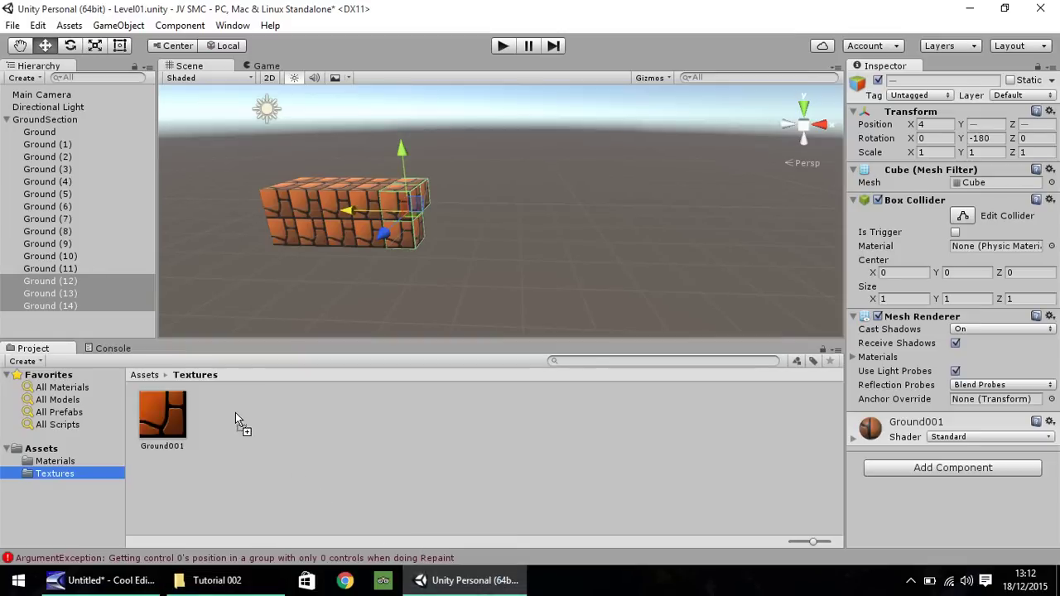
left_click_drag(236, 412, 236, 413)
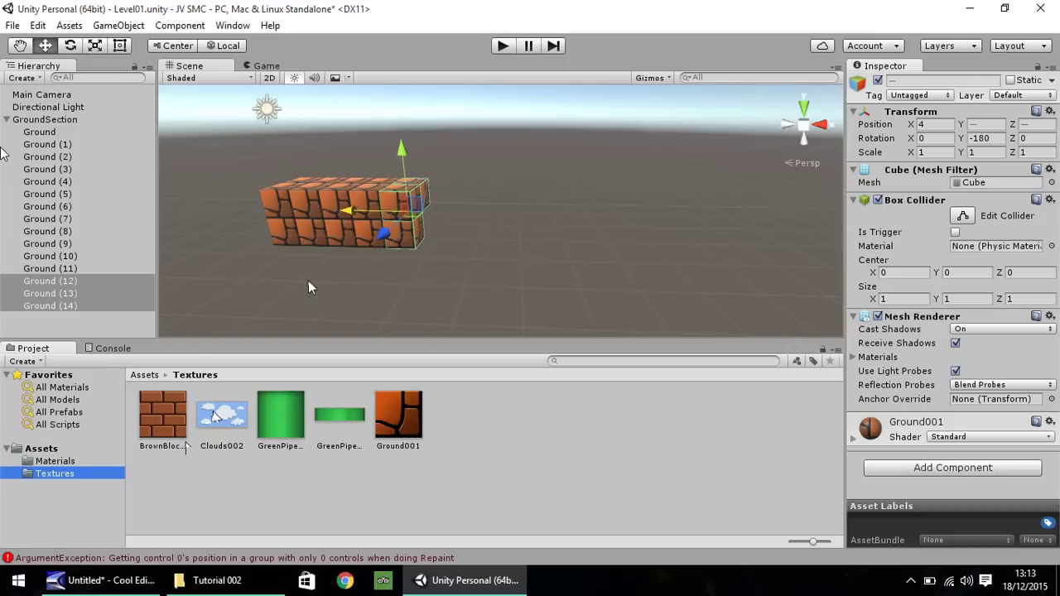
Try to add a new 3D cube to the scene with GroundSection collapsed.
left_click(8, 120)
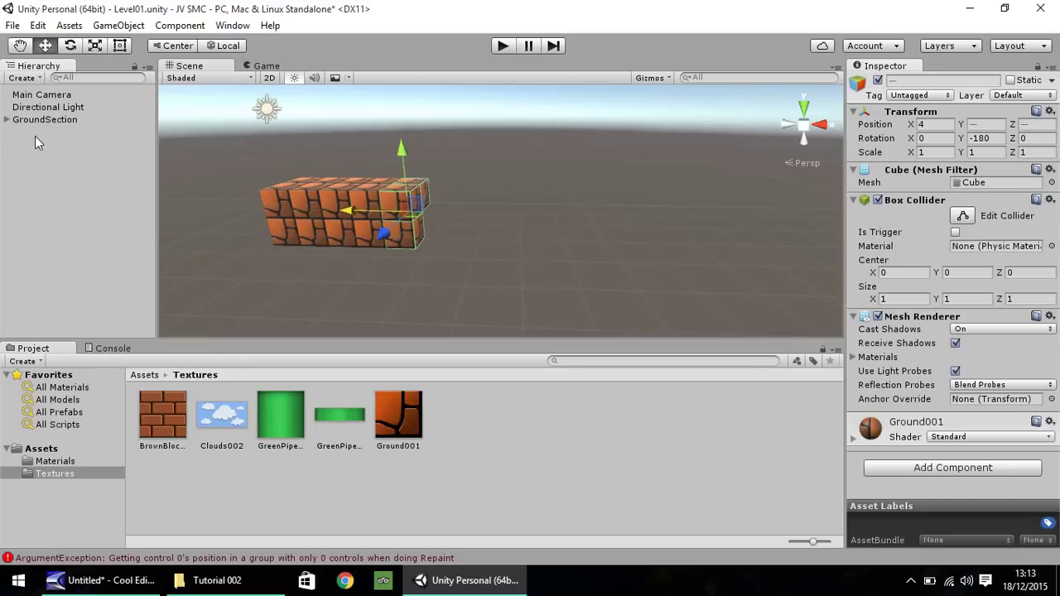
right_click(39, 140)
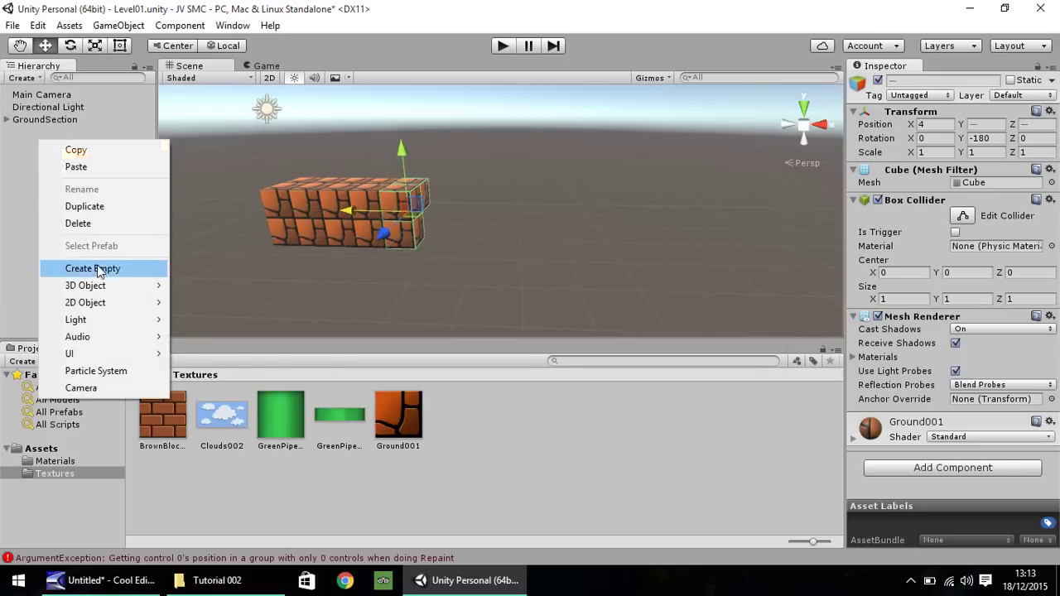
mouse_move(97, 290)
left_click(182, 288)
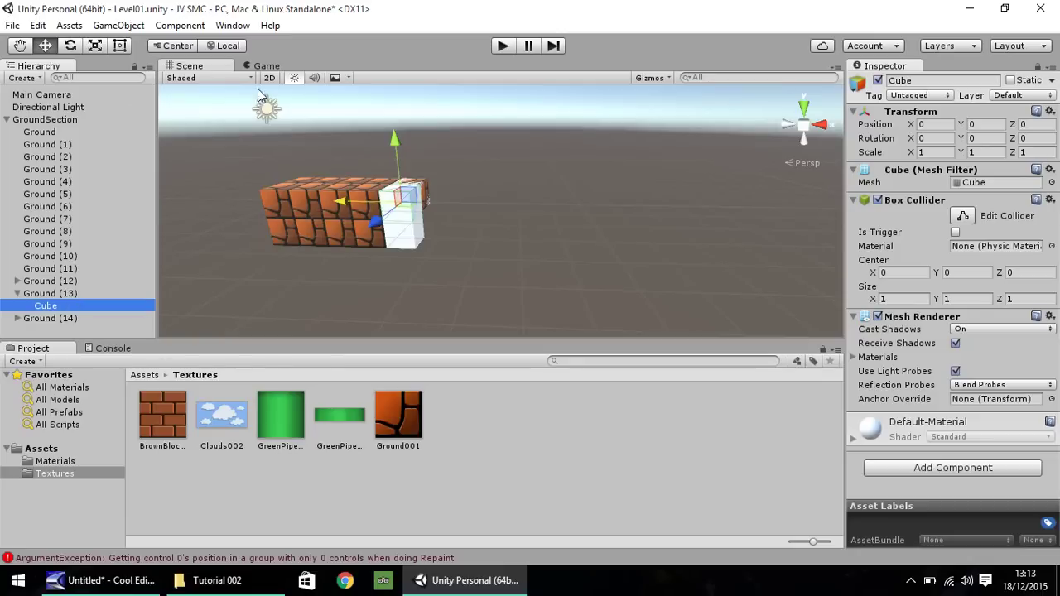
Delete the stray Cube children under Ground (12), Ground (13) and Ground (14).
left_click(18, 280)
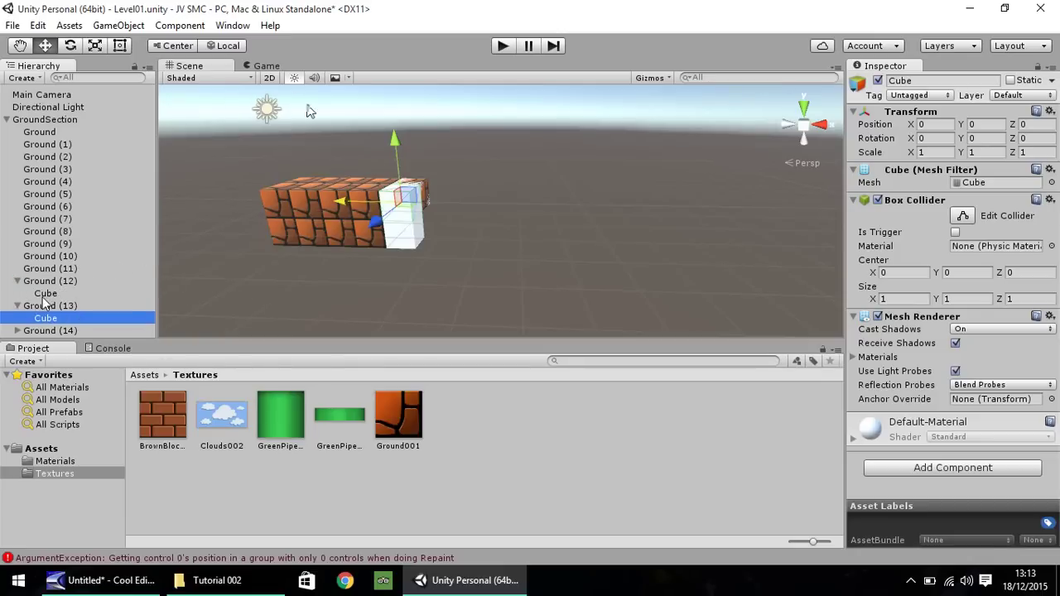
left_click(47, 306)
left_click(46, 331)
left_click(17, 330)
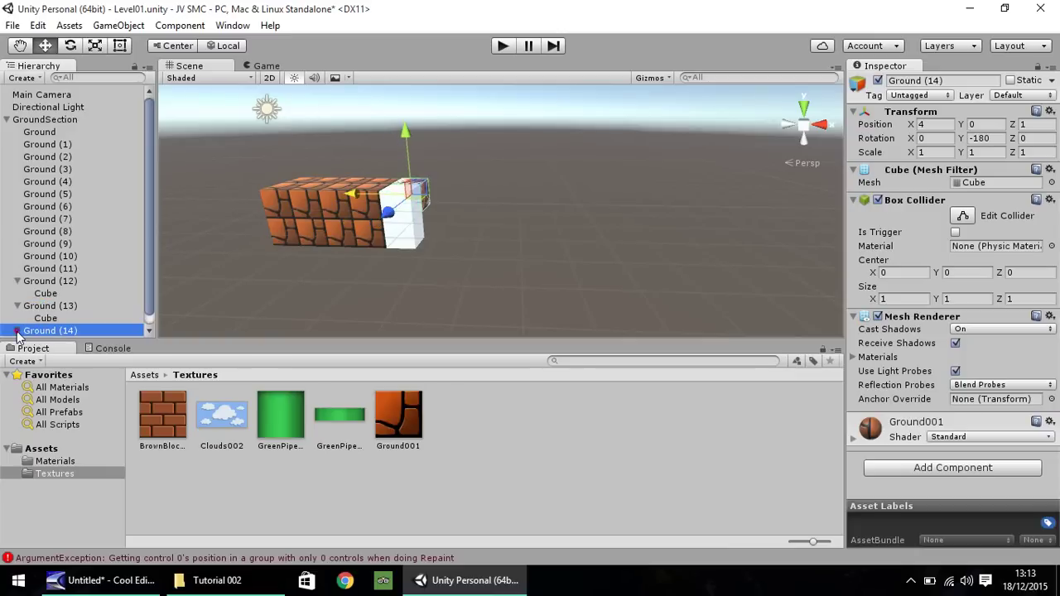
scroll(61, 307, "down", 1)
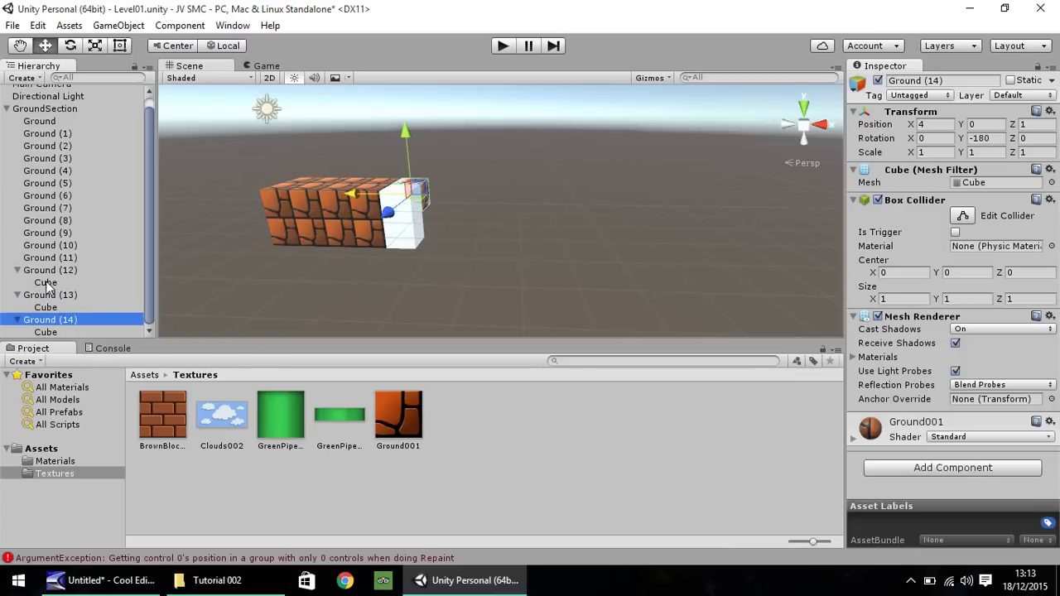
left_click(55, 283)
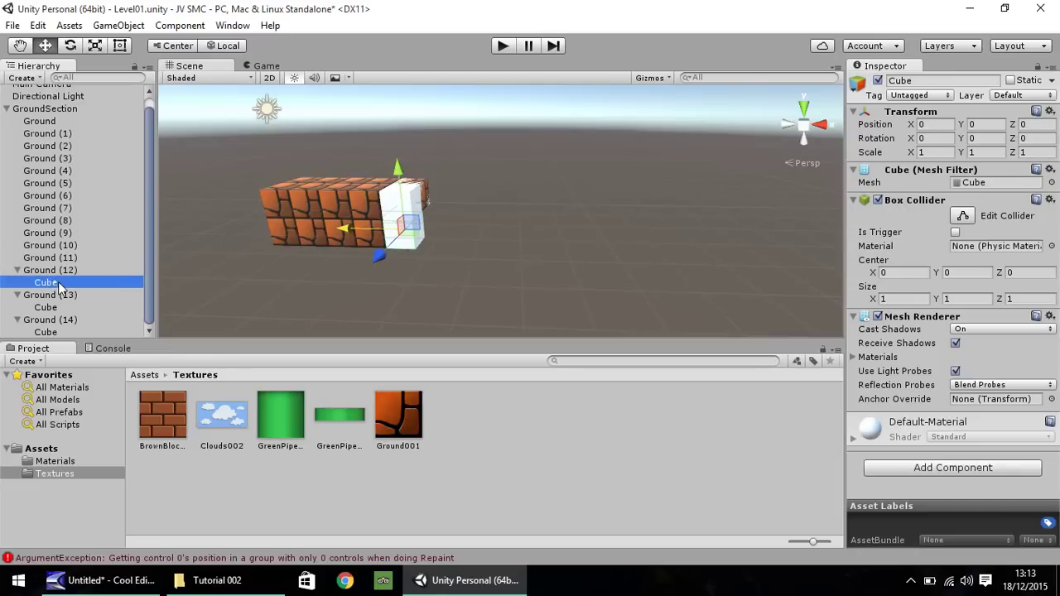
key("Delete")
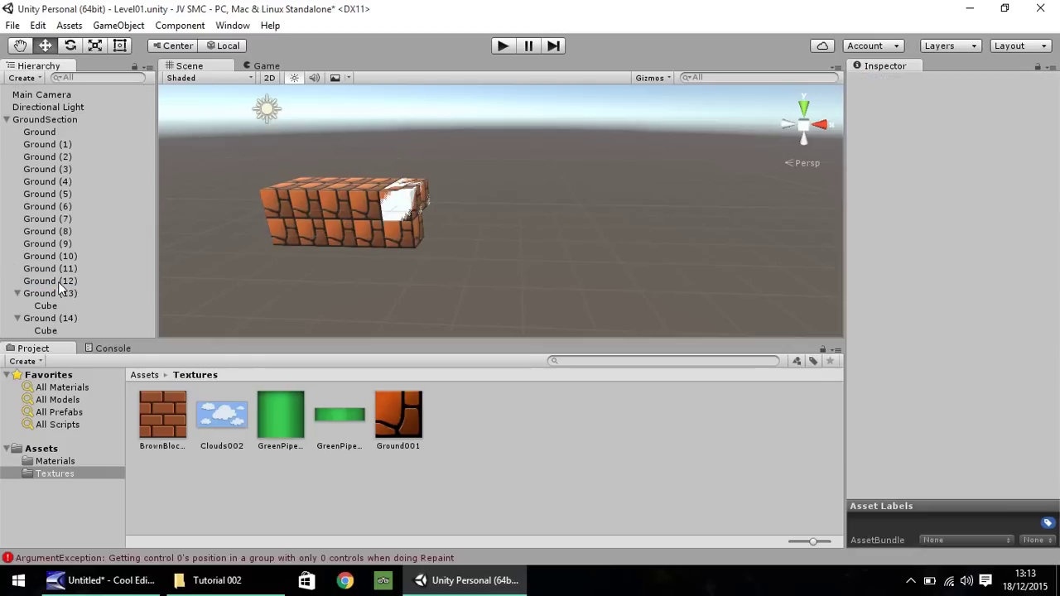
left_click(48, 307)
key("Delete")
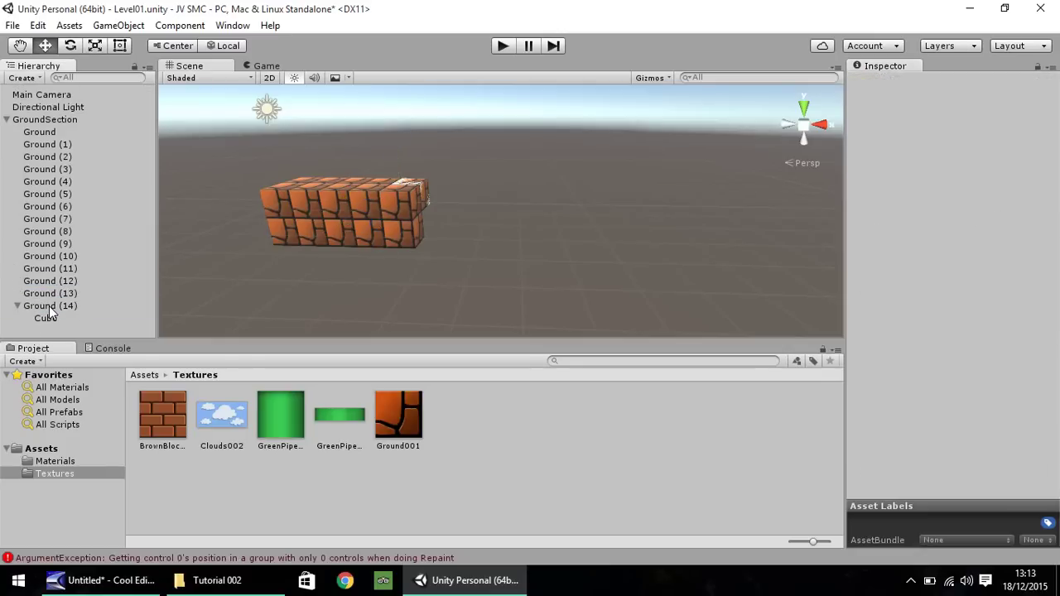
left_click(45, 318)
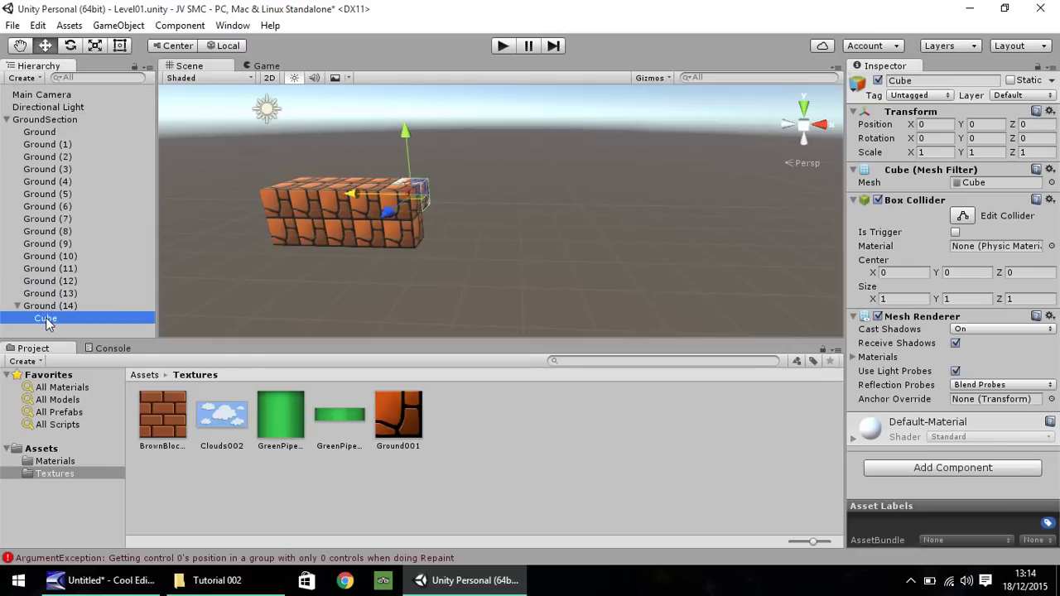
key("Delete")
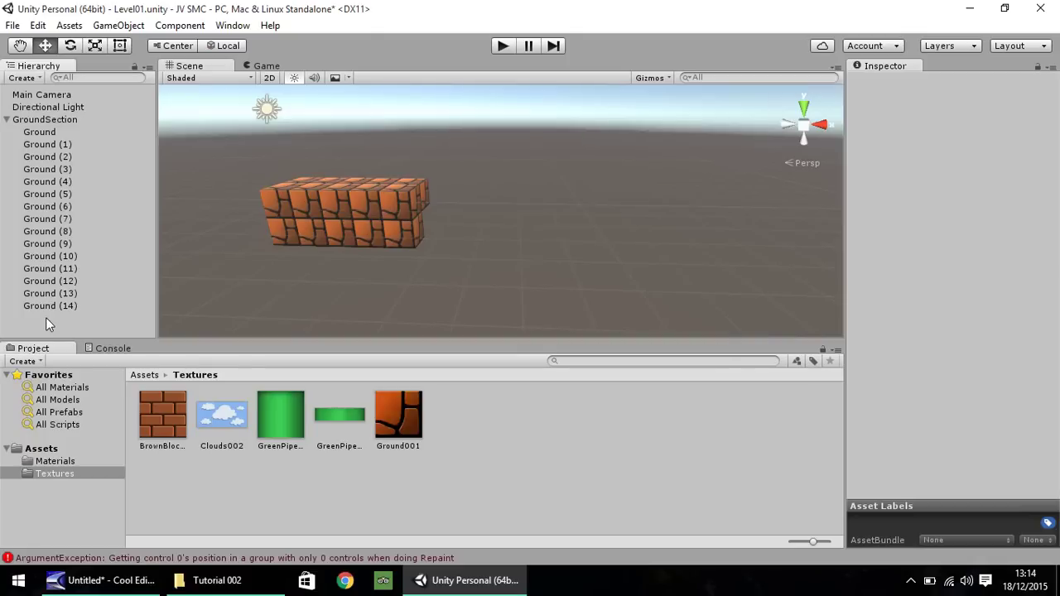
Collapse GroundSection and create a new 3D cube outside it at the top level of the scene.
left_click(5, 120)
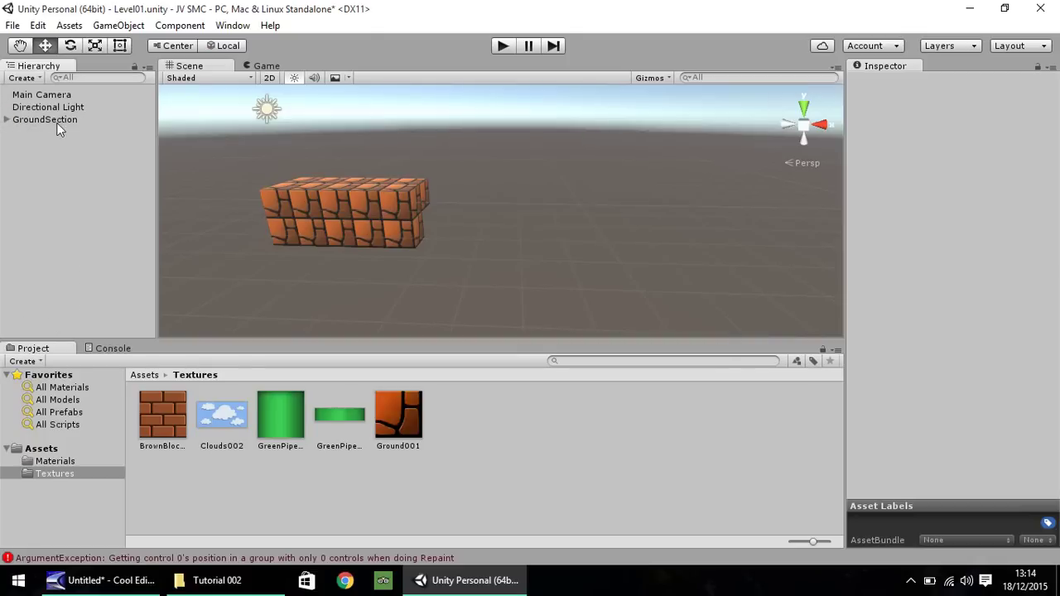
right_click(53, 150)
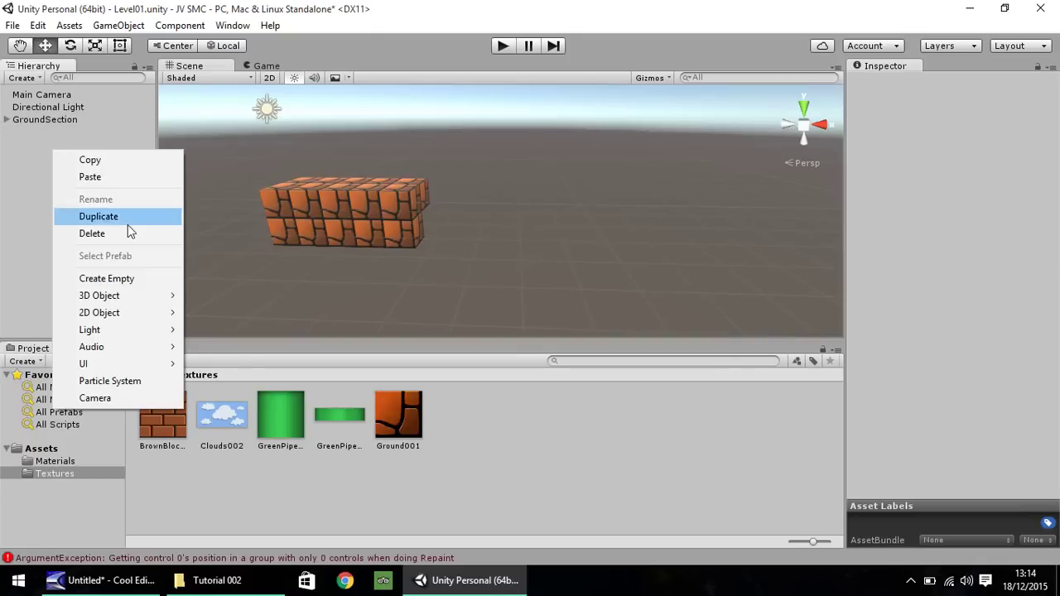
left_click(108, 296)
left_click(199, 297)
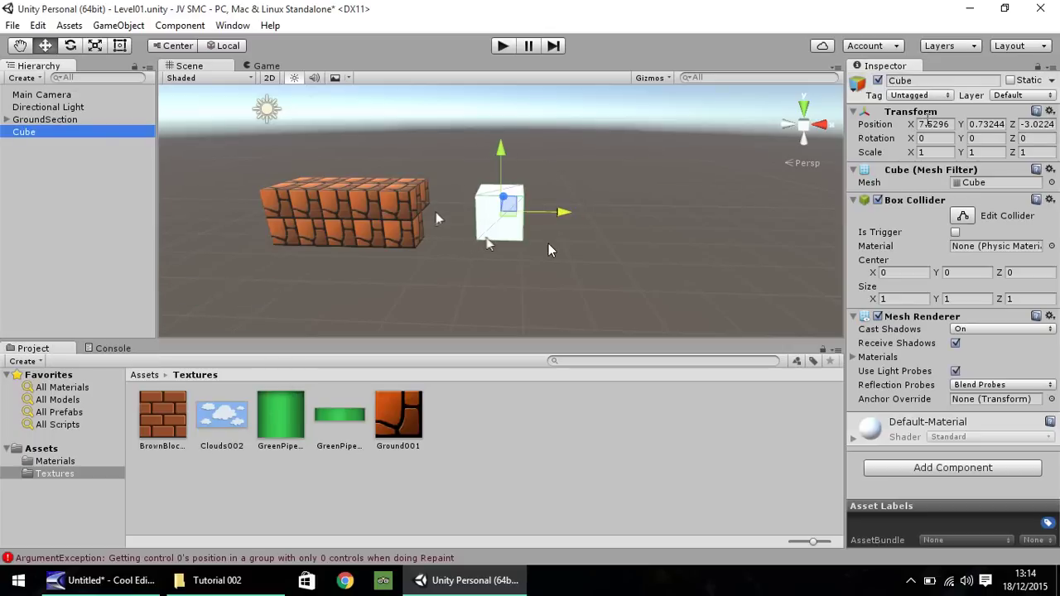
Set the new white cube's position to X 0, Y 0, Z 0.
left_click(932, 124)
type("0")
key("Tab")
type("0")
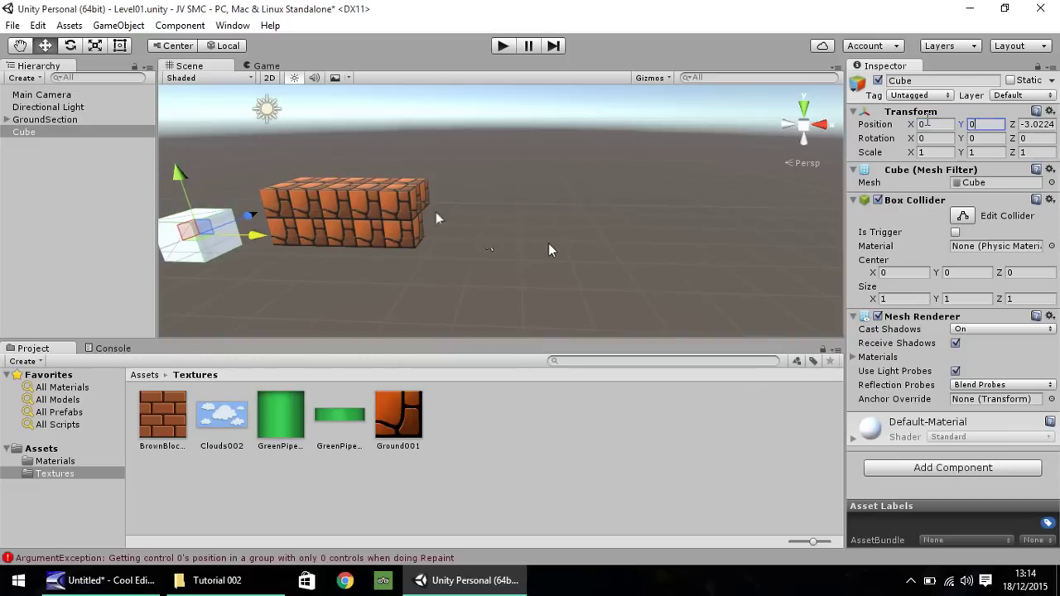
key("Tab")
type("0")
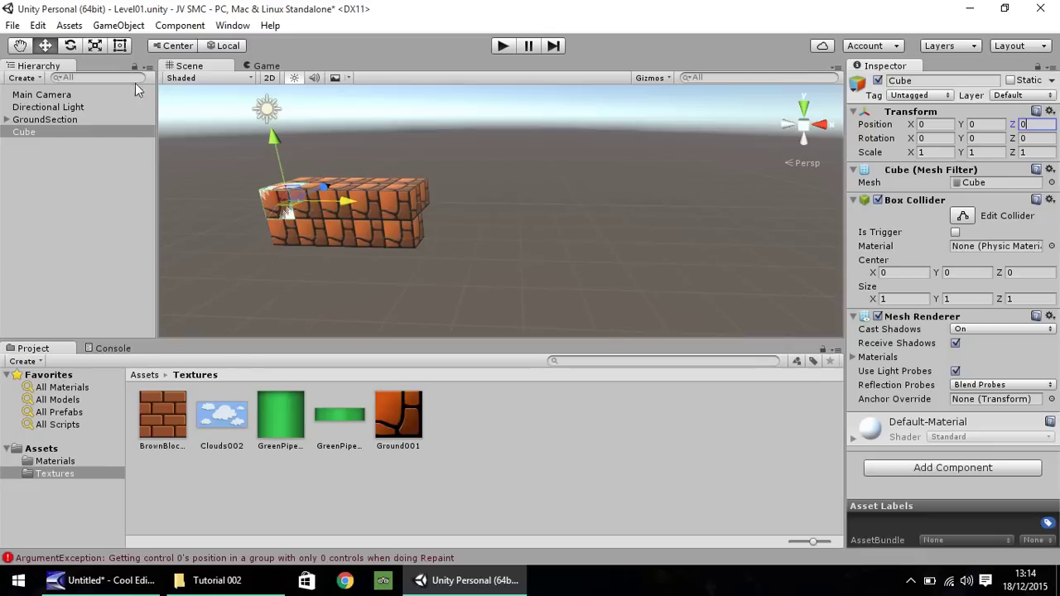
Set the snap increments for Move X, Move Y and Move Z to 0.5.
left_click(39, 25)
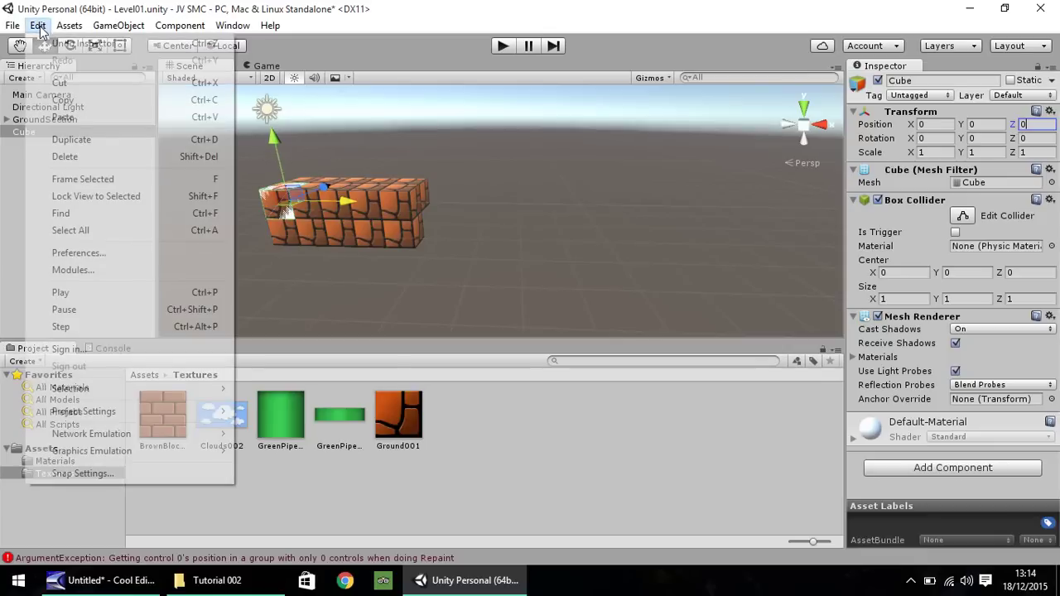
left_click(114, 477)
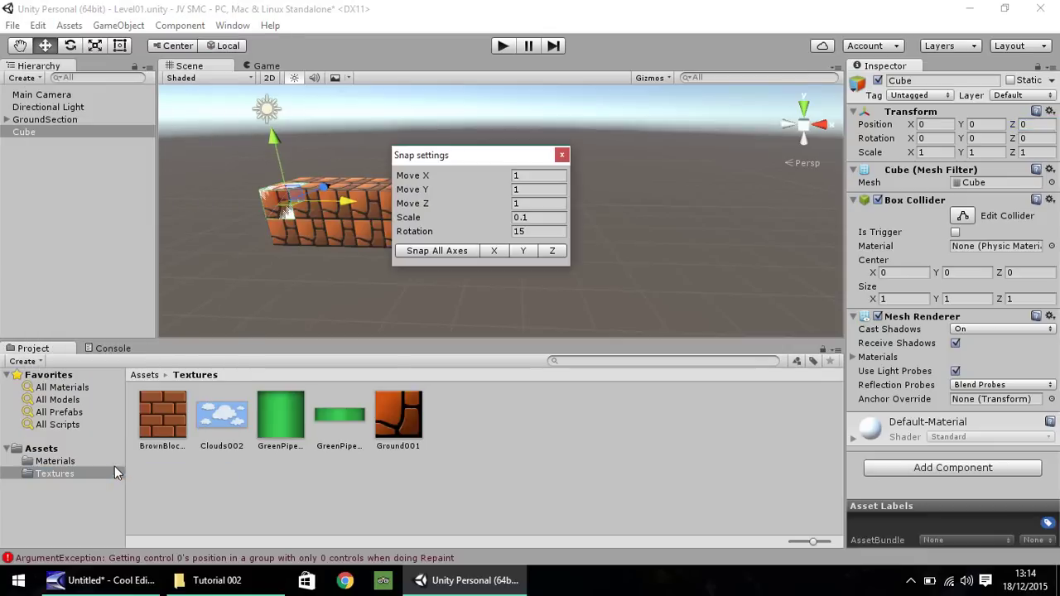
left_click(535, 176)
type("0.5")
key("Tab")
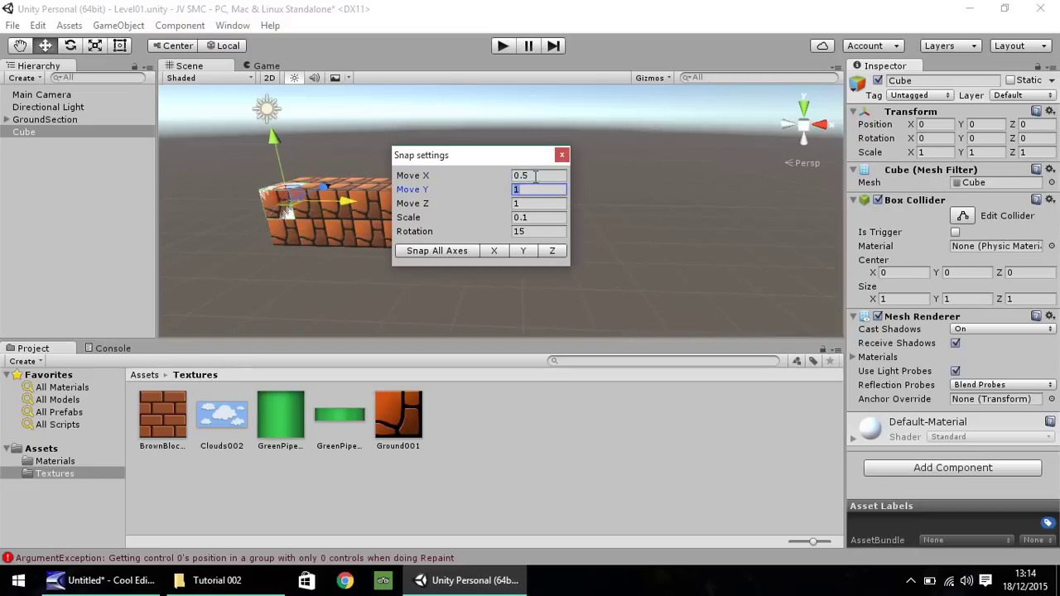
type("0.5")
key("Tab")
type("0.5")
left_click(564, 155)
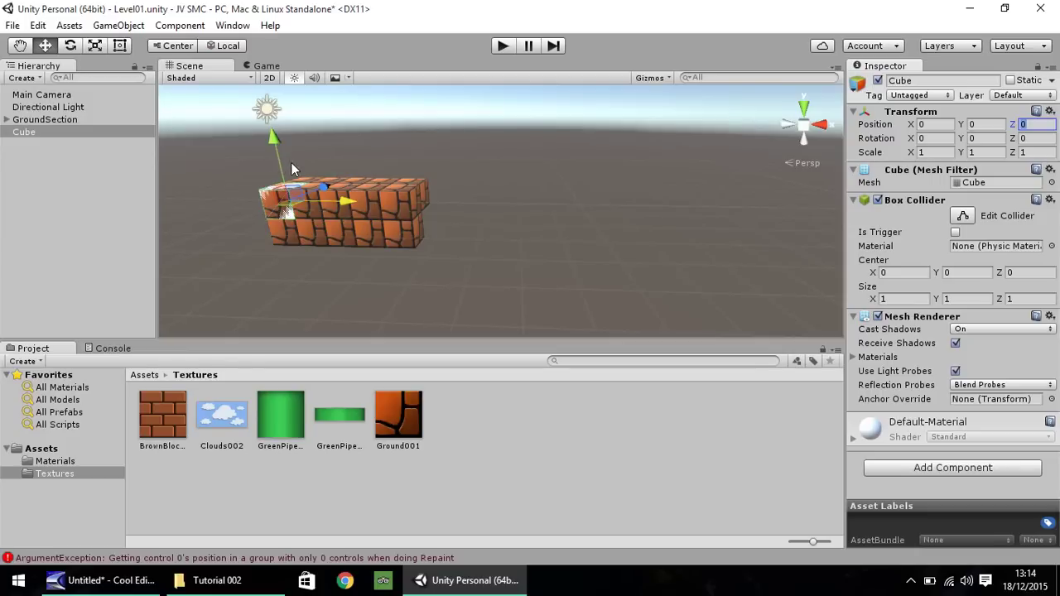
Move the cube in snapped increments to float above the ground section at X 3, Y 3, Z 0.5.
left_click_drag(280, 159, 267, 88, "ctrl")
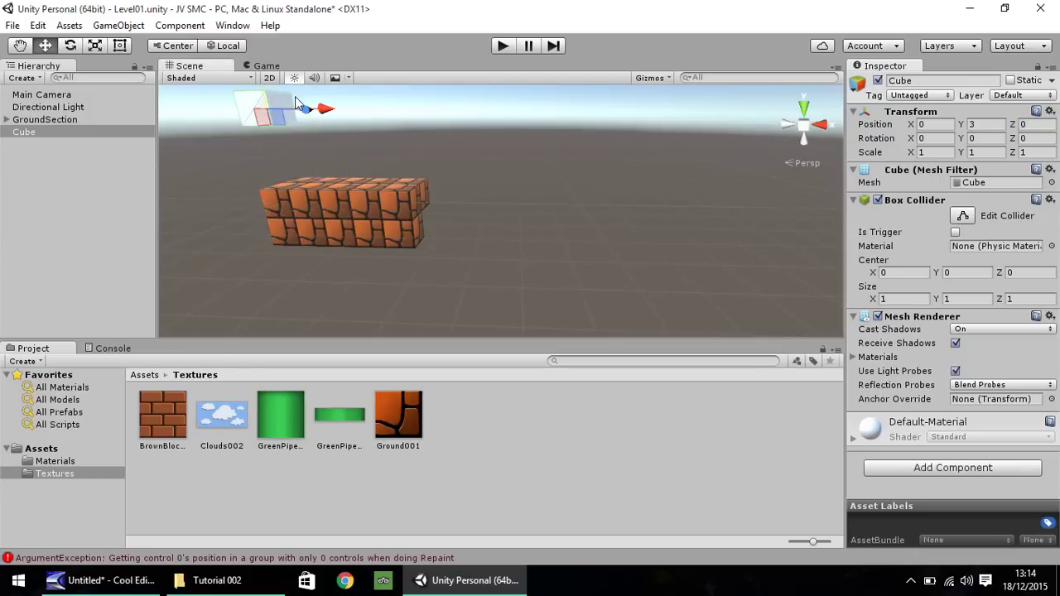
left_click(22, 47)
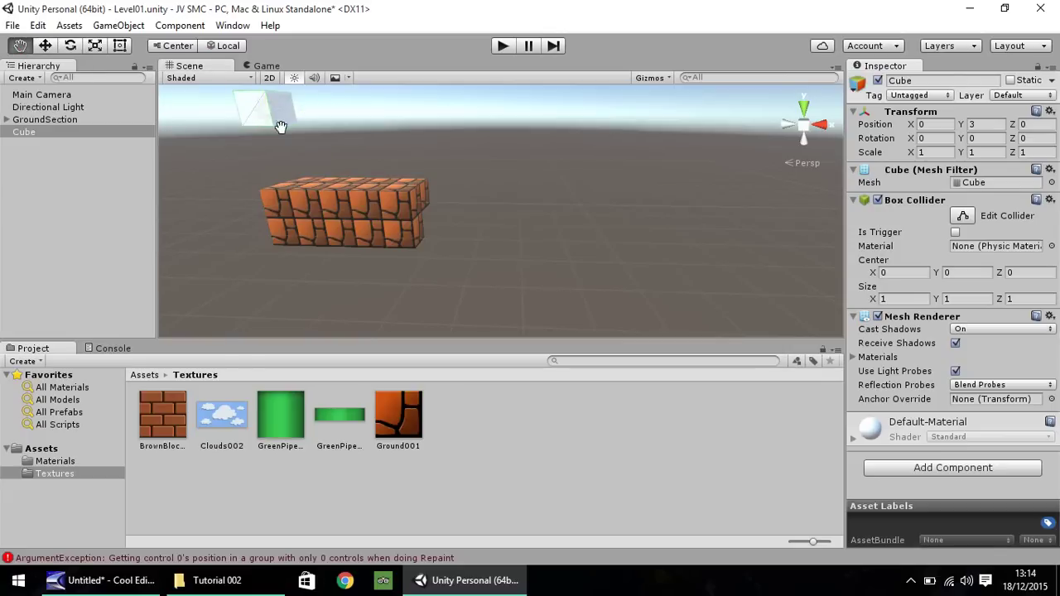
left_click_drag(414, 136, 196, 284)
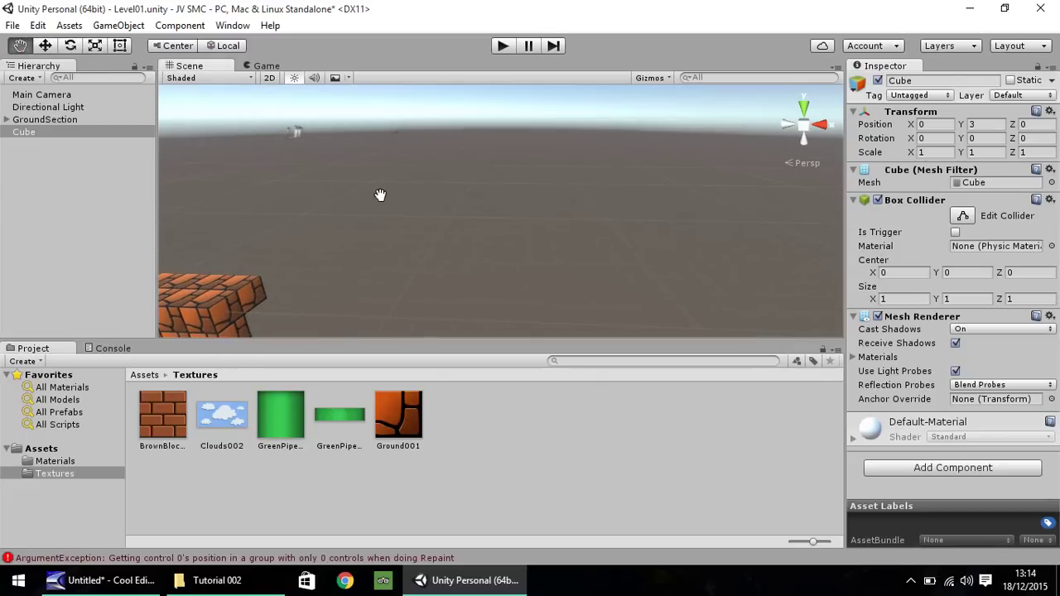
left_click_drag(378, 193, 252, 225, "alt")
left_click_drag(320, 229, 135, 284)
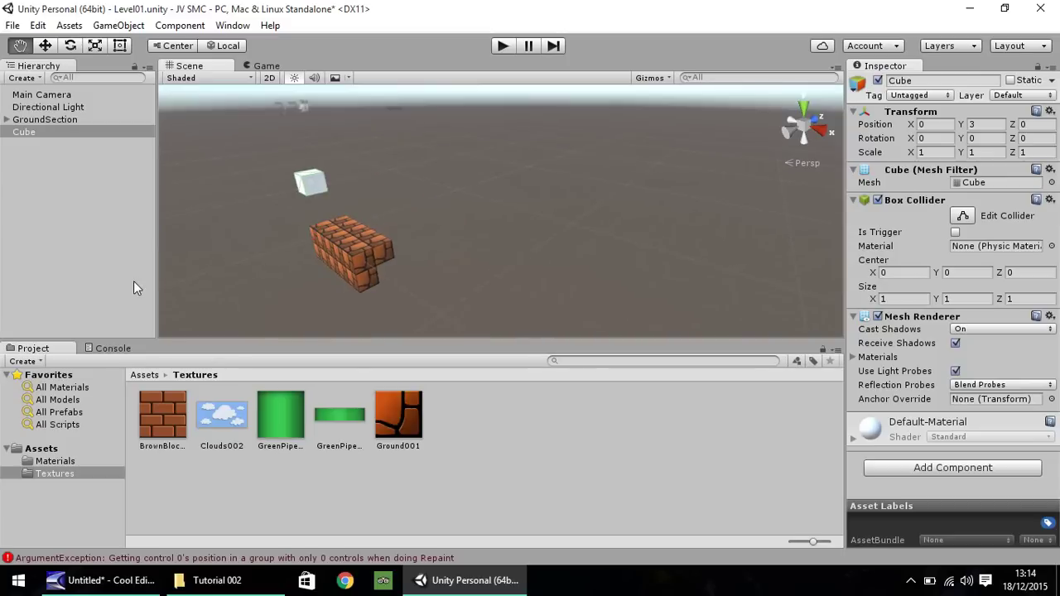
key("w")
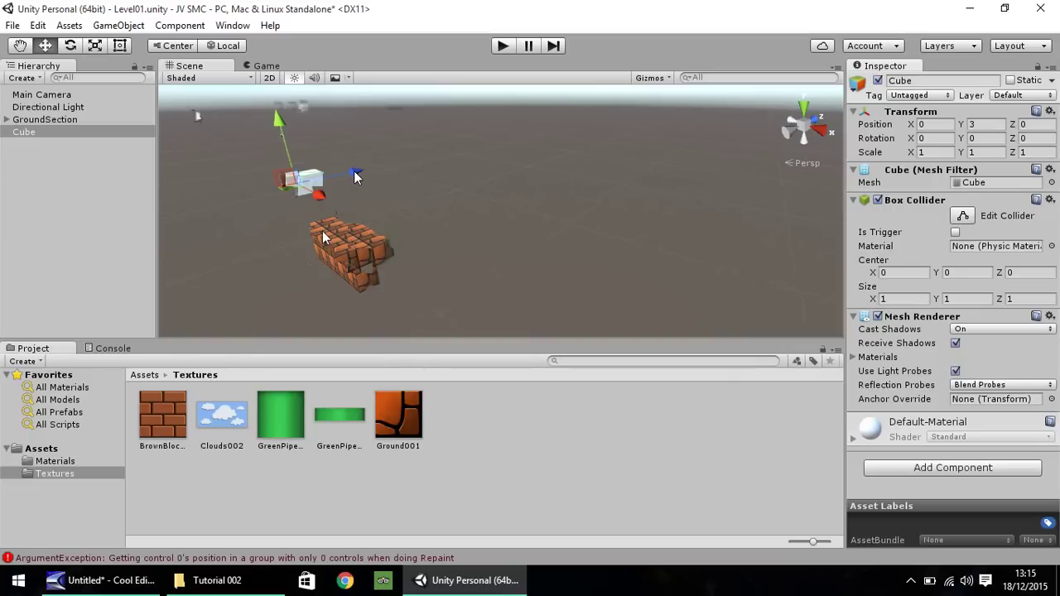
left_click_drag(355, 177, 374, 173)
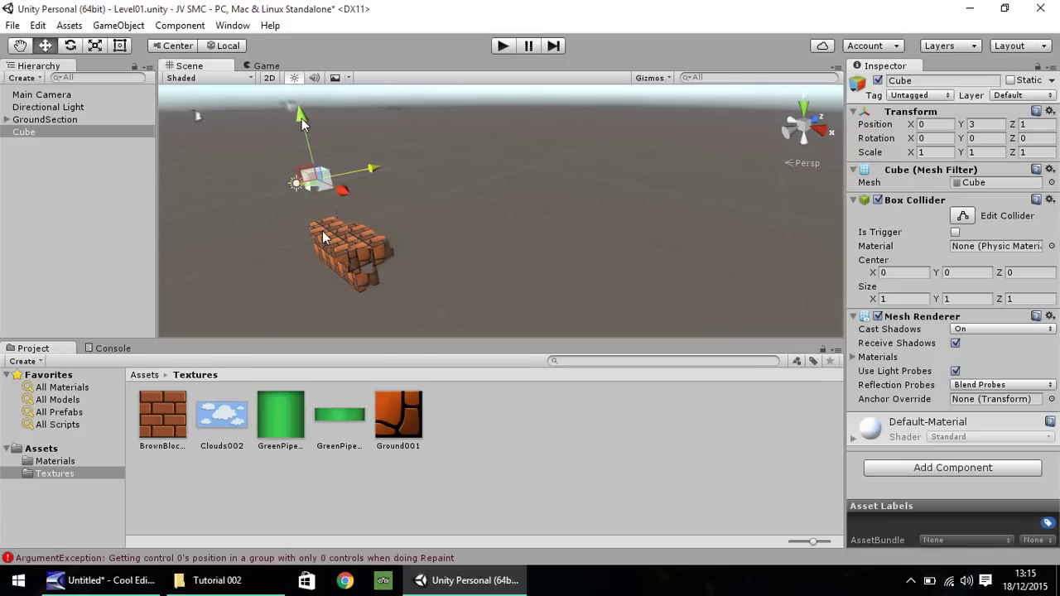
left_click_drag(301, 119, 305, 150)
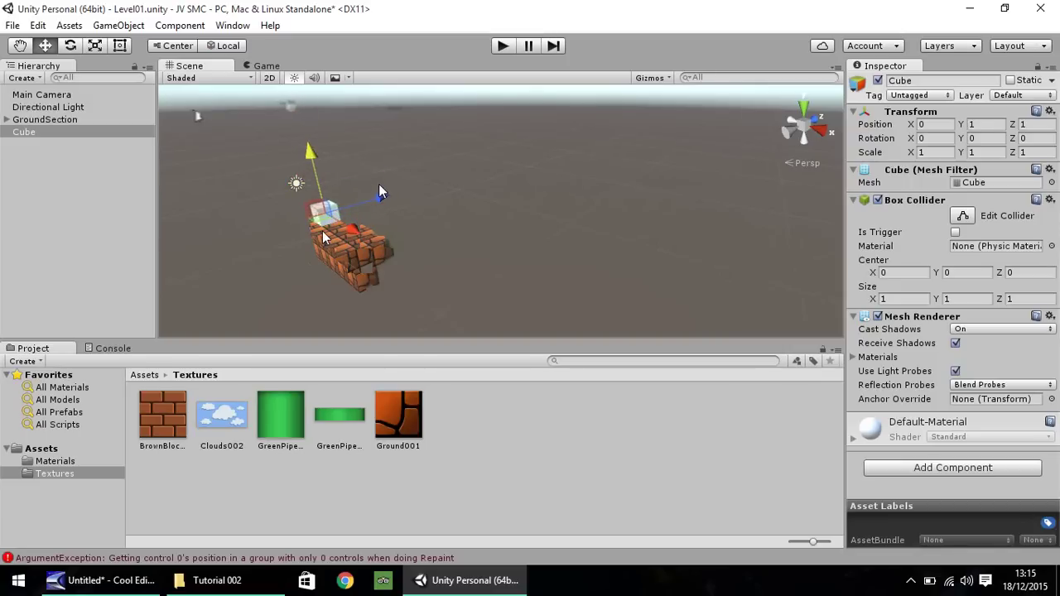
left_click_drag(382, 195, 374, 197)
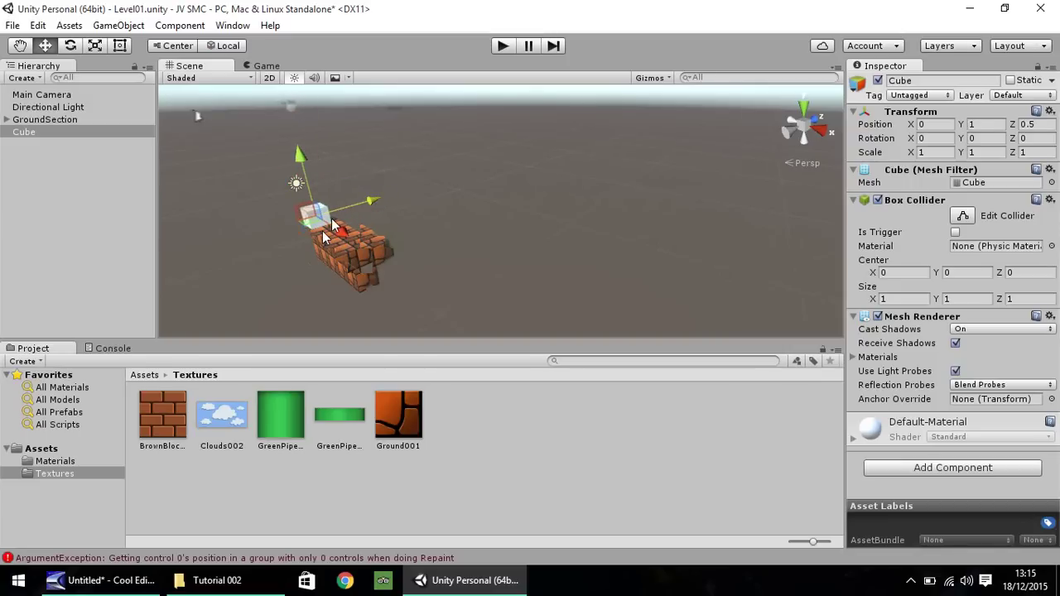
left_click_drag(341, 239, 360, 246)
left_click_drag(326, 180, 321, 149)
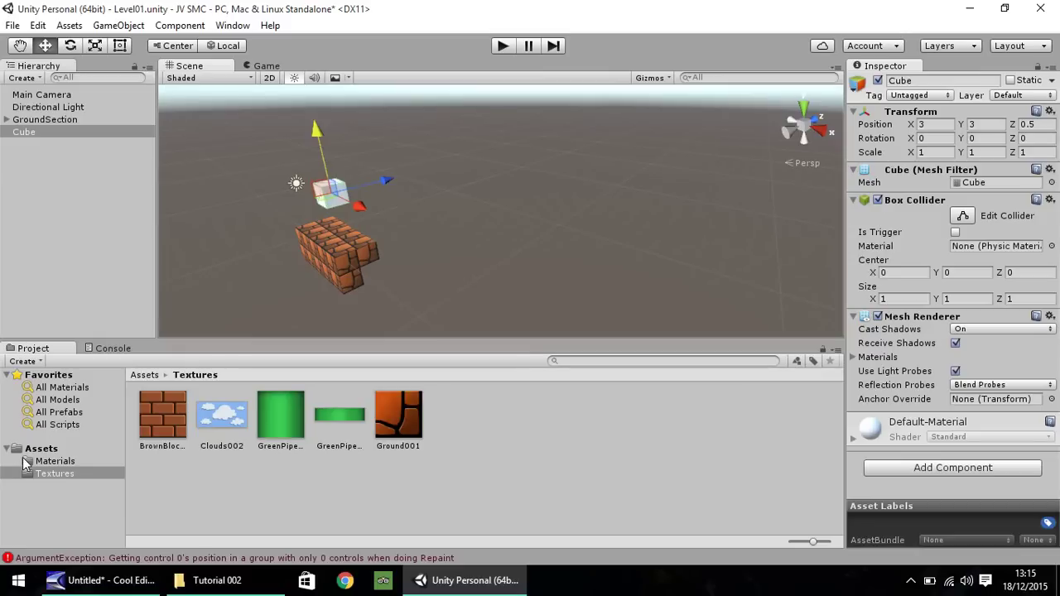
Create a new material named BrownBlock01 in the Materials folder.
left_click(60, 464)
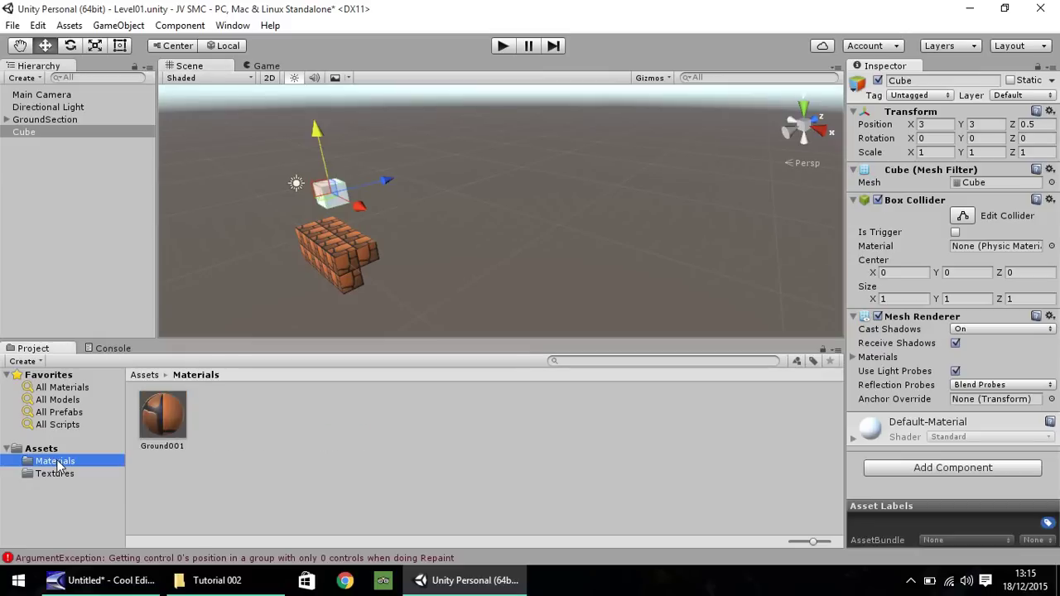
right_click(219, 417)
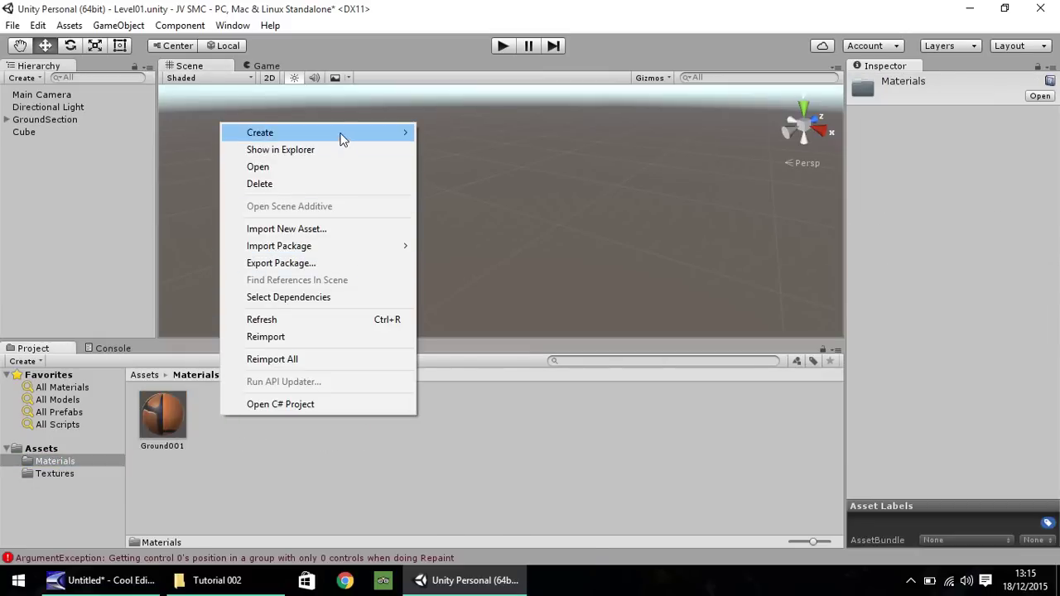
mouse_move(340, 135)
left_click(456, 290)
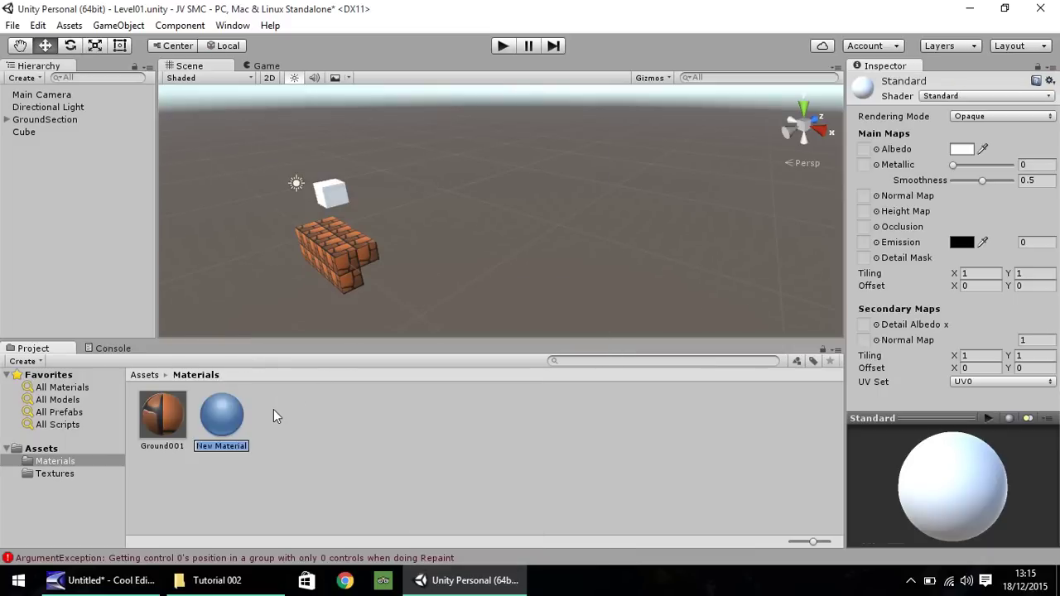
type("BrownBlock01")
key("Return")
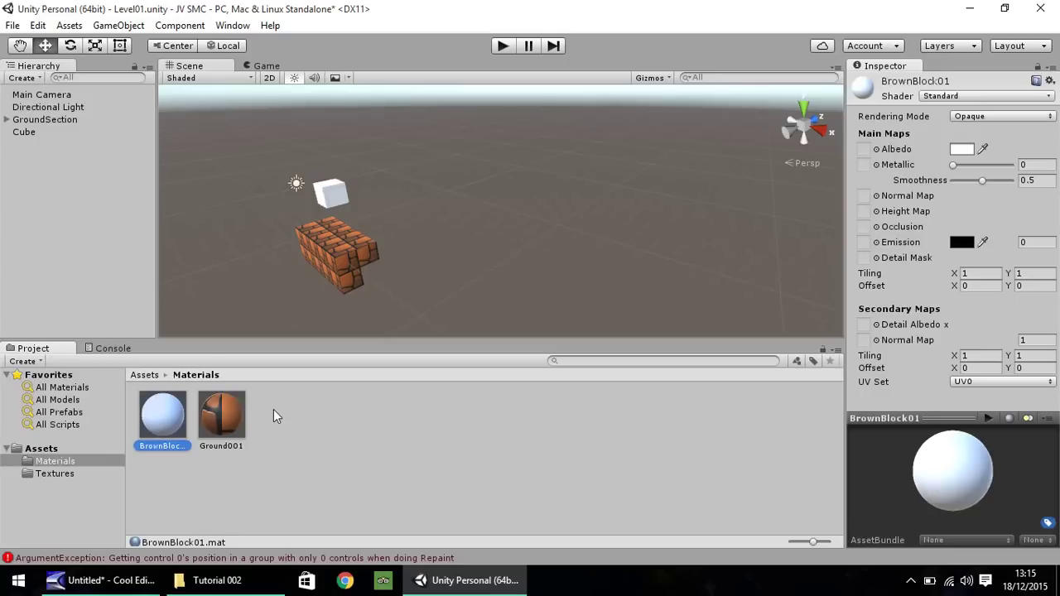
Assign the BrownBlock001 texture as the BrownBlock01 material's albedo map and apply the material to the floating cube.
left_click(49, 474)
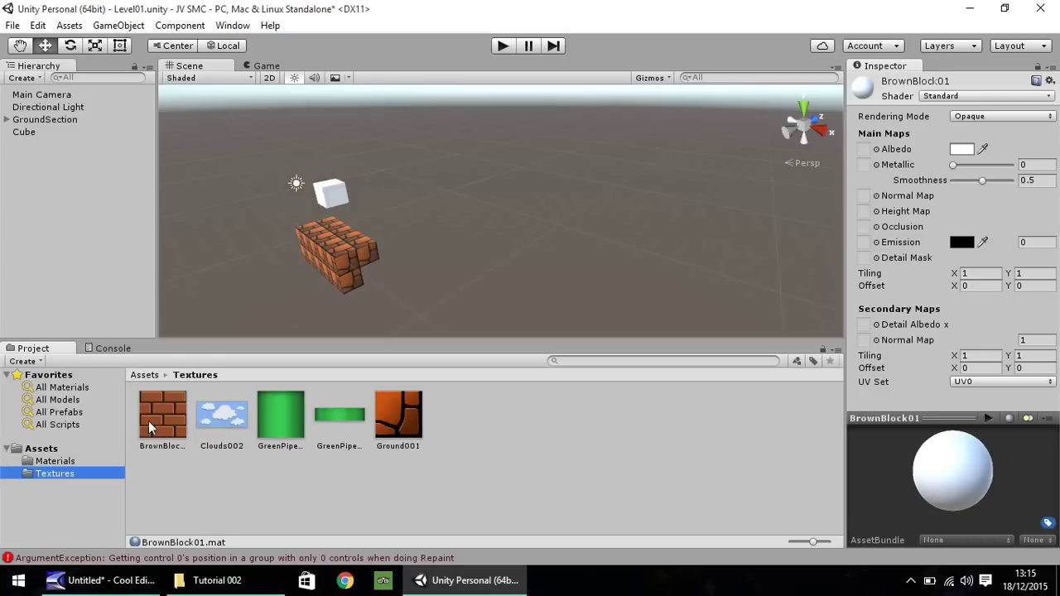
left_click_drag(147, 415, 863, 147)
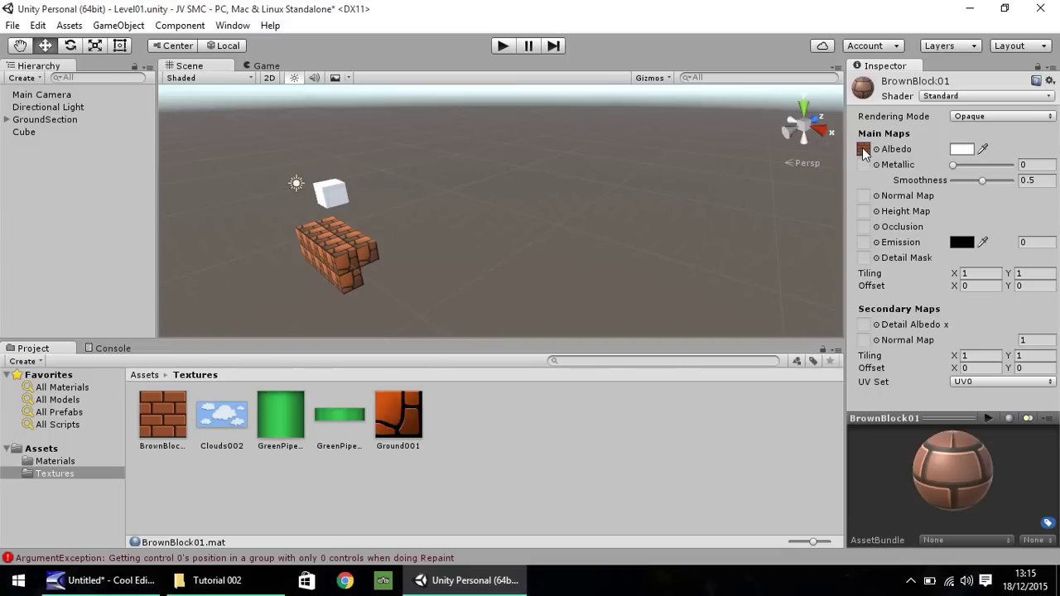
left_click(65, 462)
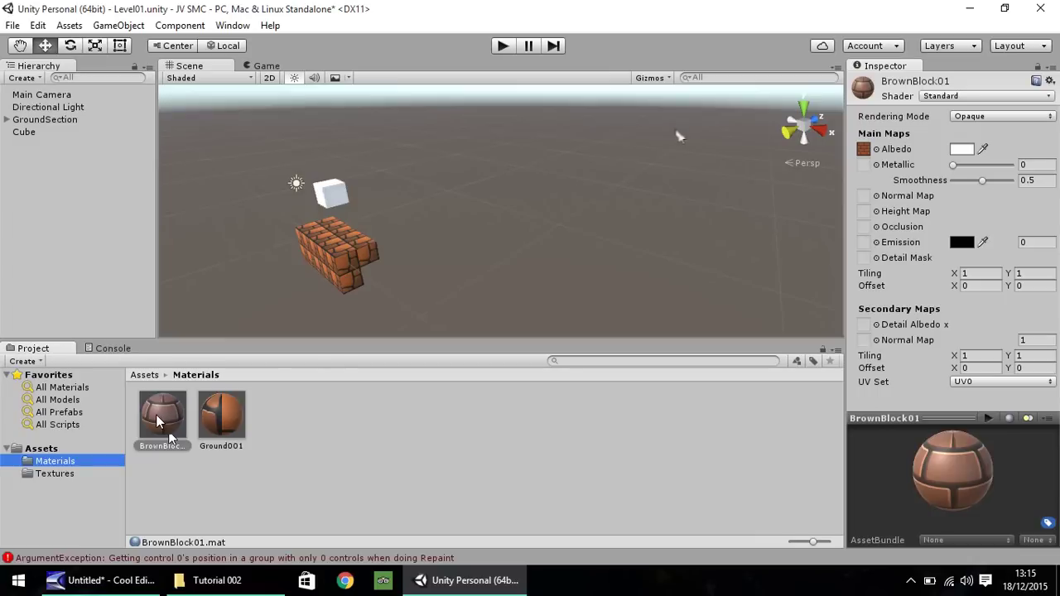
left_click_drag(159, 421, 331, 196)
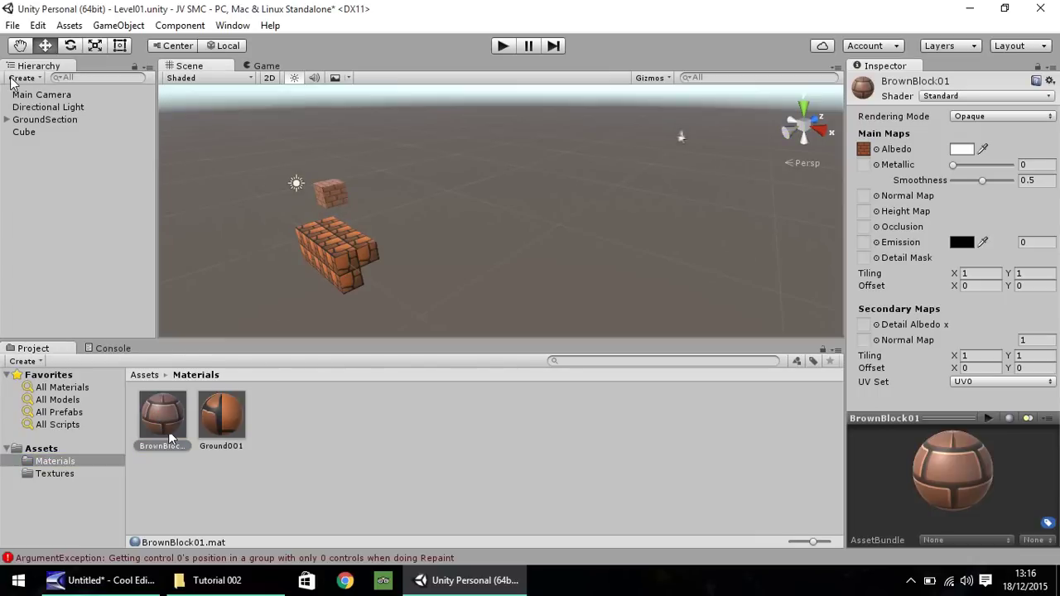
Rename the brick-textured cube as BrownBlock.
left_click(18, 45)
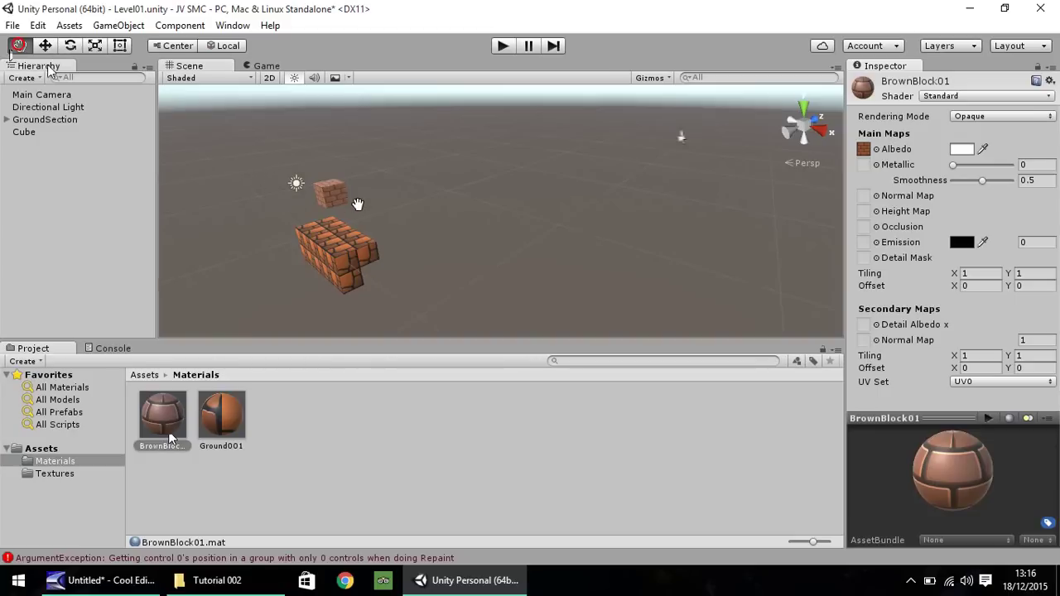
left_click_drag(358, 206, 564, 208)
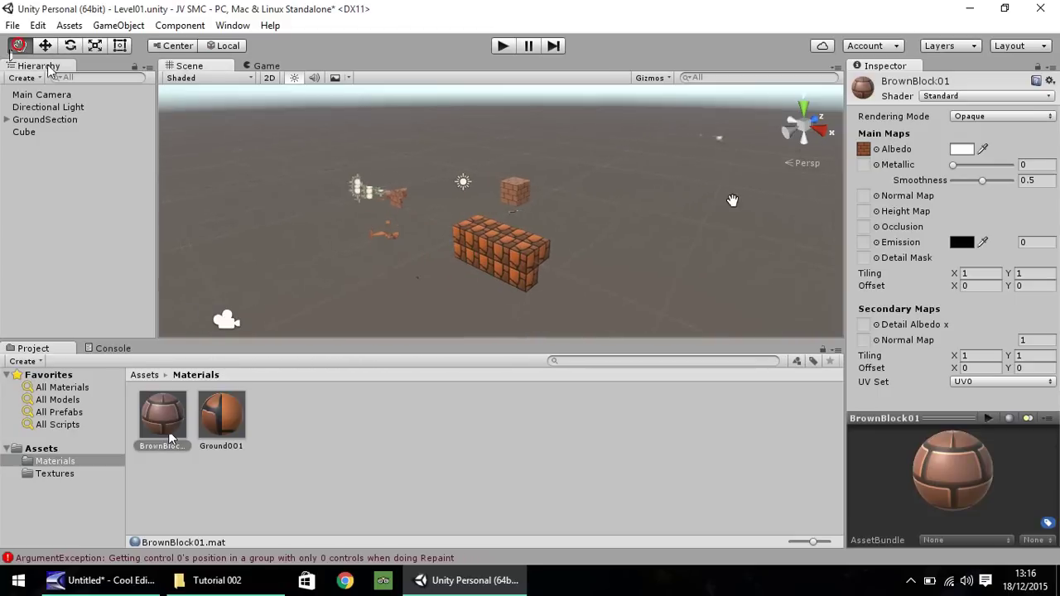
left_click_drag(618, 234, 669, 154, "alt")
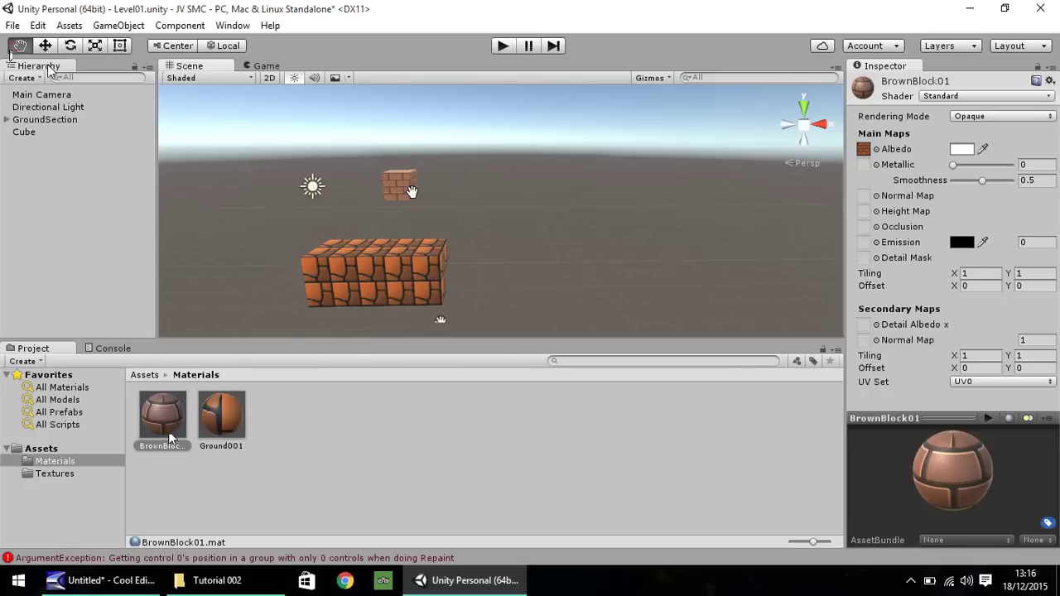
left_click(24, 132)
right_click(24, 134)
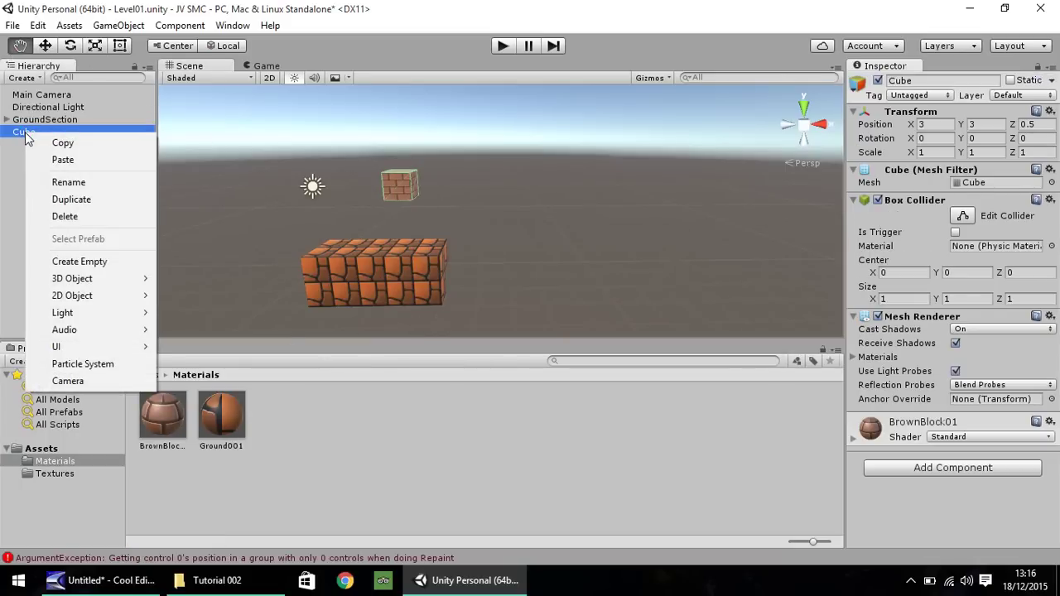
left_click(75, 188)
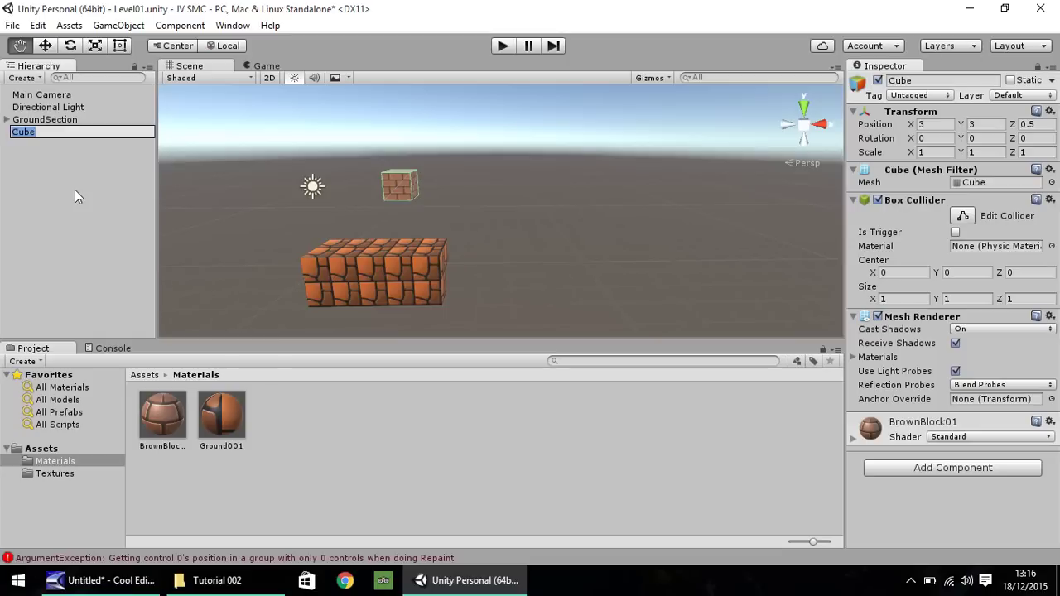
type("BrownBlock")
key("Return")
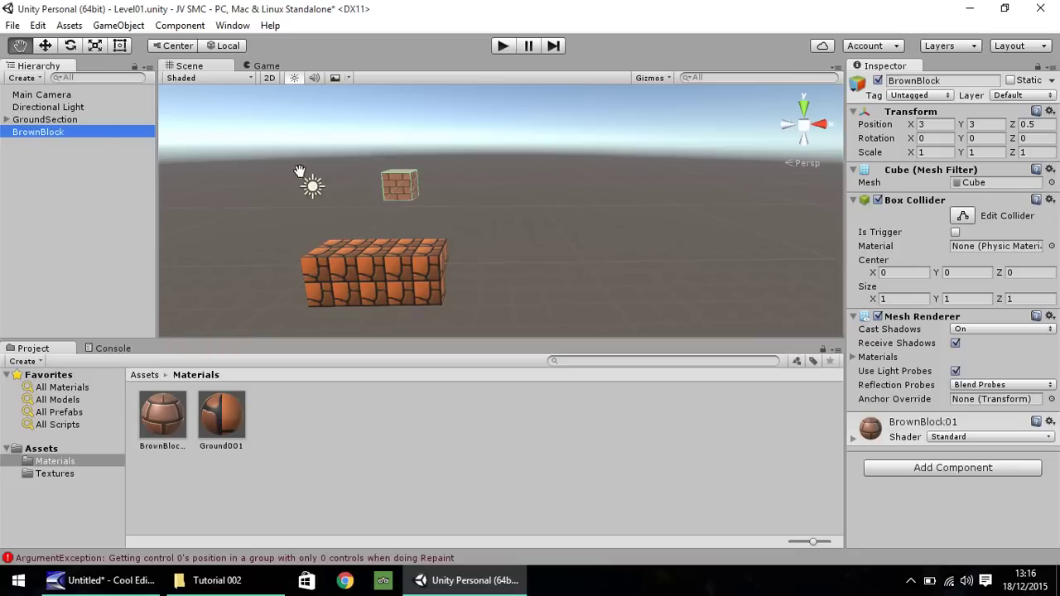
Create another 3D cube at the top level of the scene.
left_click(55, 474)
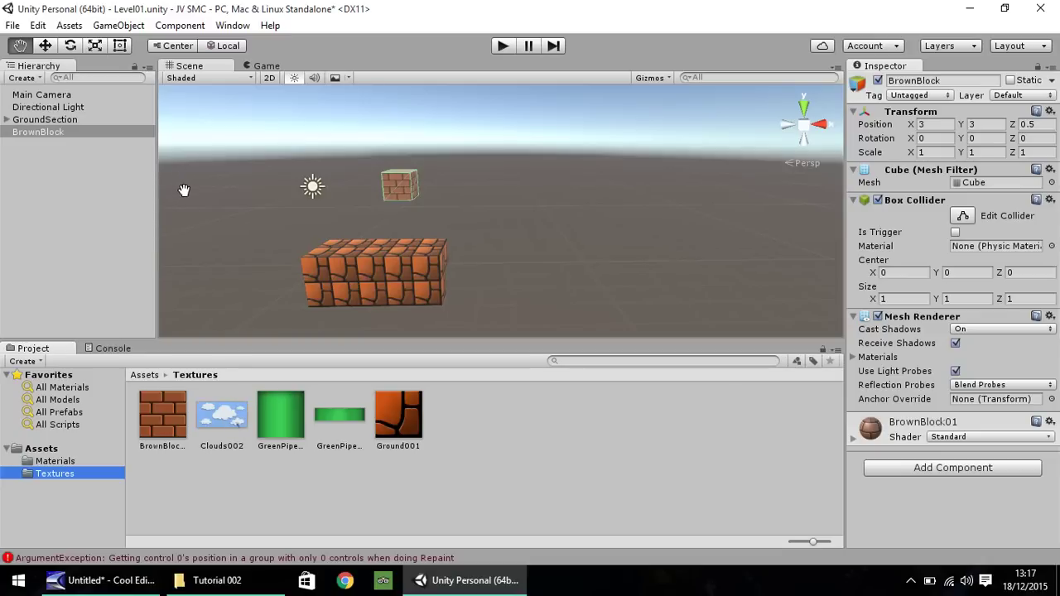
left_click(119, 26)
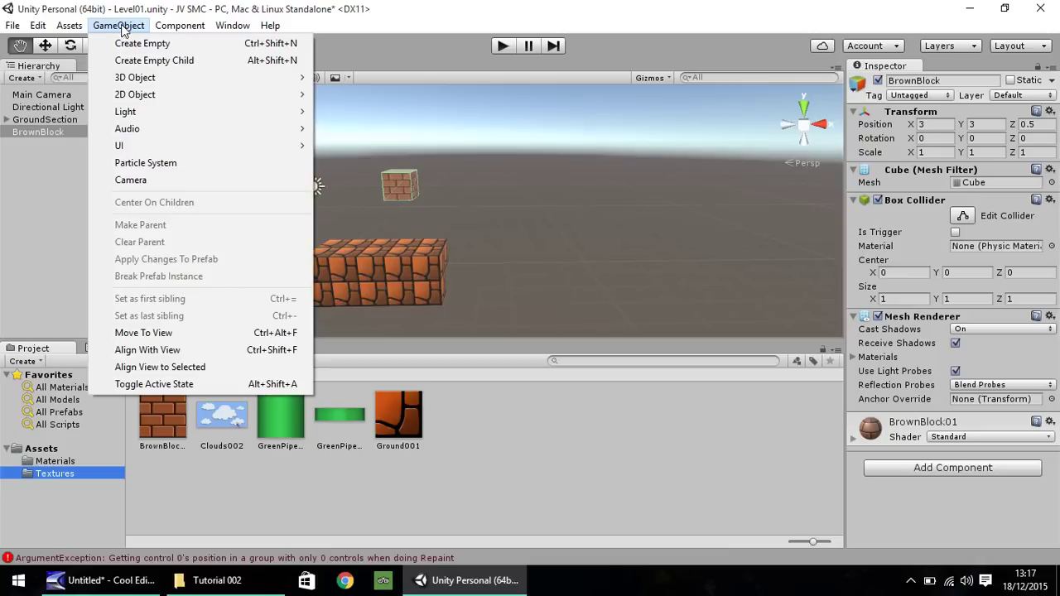
mouse_move(140, 78)
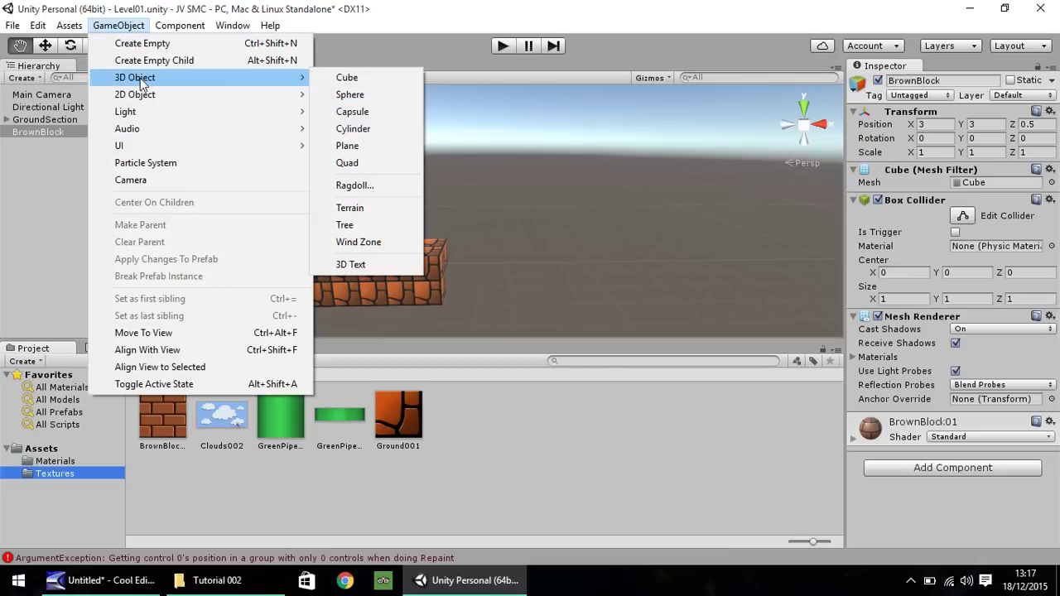
left_click(358, 79)
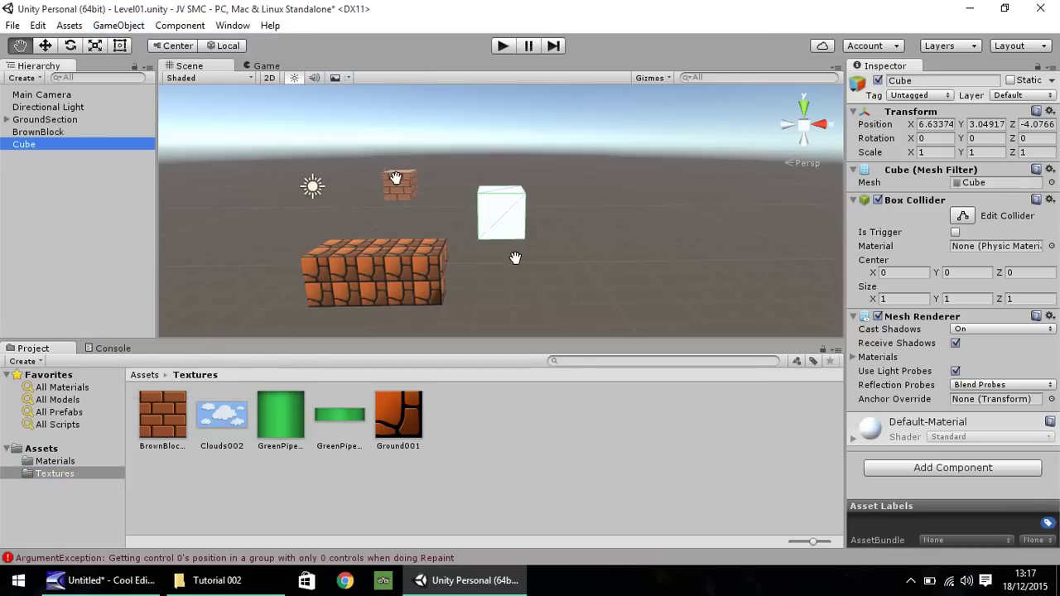
Reset the second new cube's position to the world origin, with X, Y and Z at 0.
left_click(933, 124)
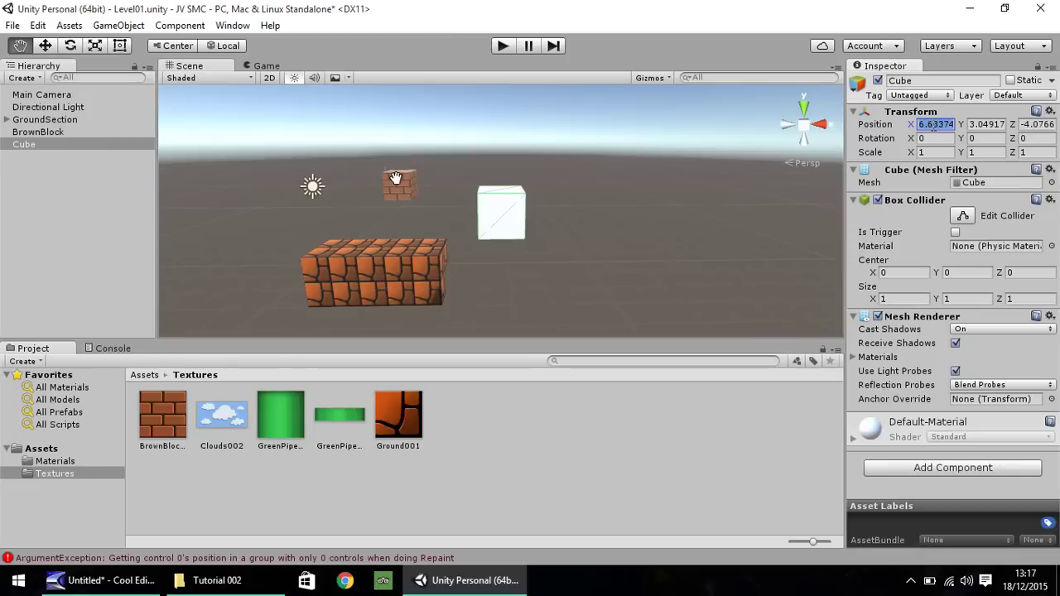
type("0")
key("Tab")
type("0")
key("Tab")
type("0")
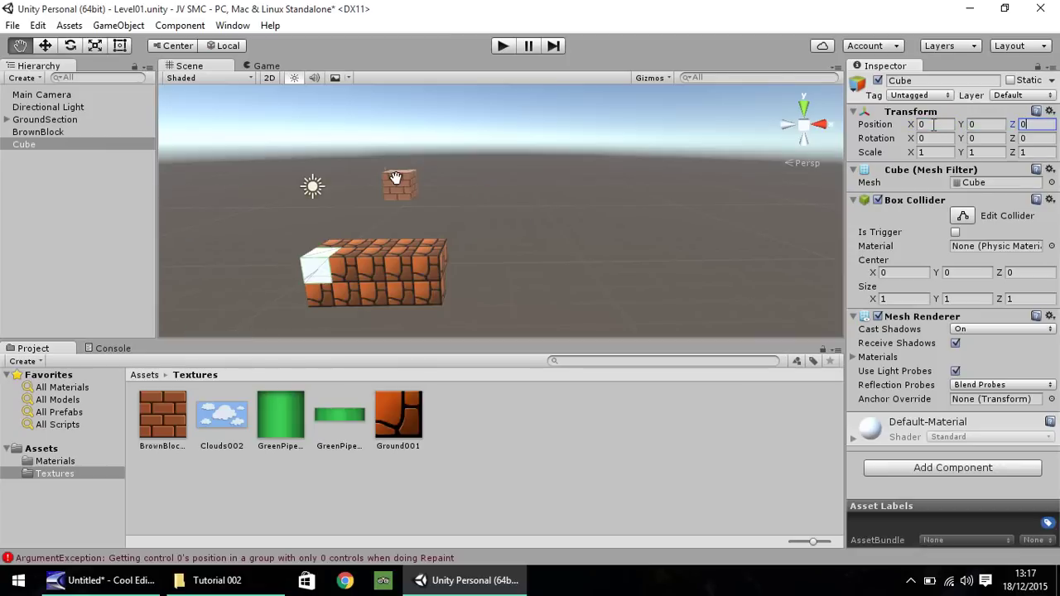
Scale the new cube to 50 in X and 25 in Y, and move it back along Z to 15.
left_click(45, 47)
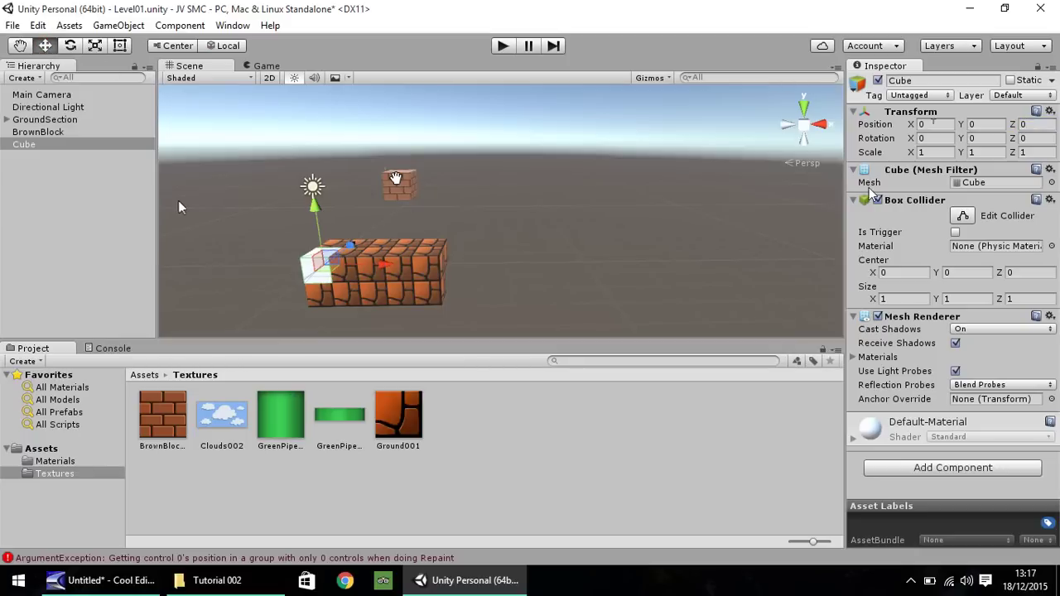
left_click(932, 152)
type("50")
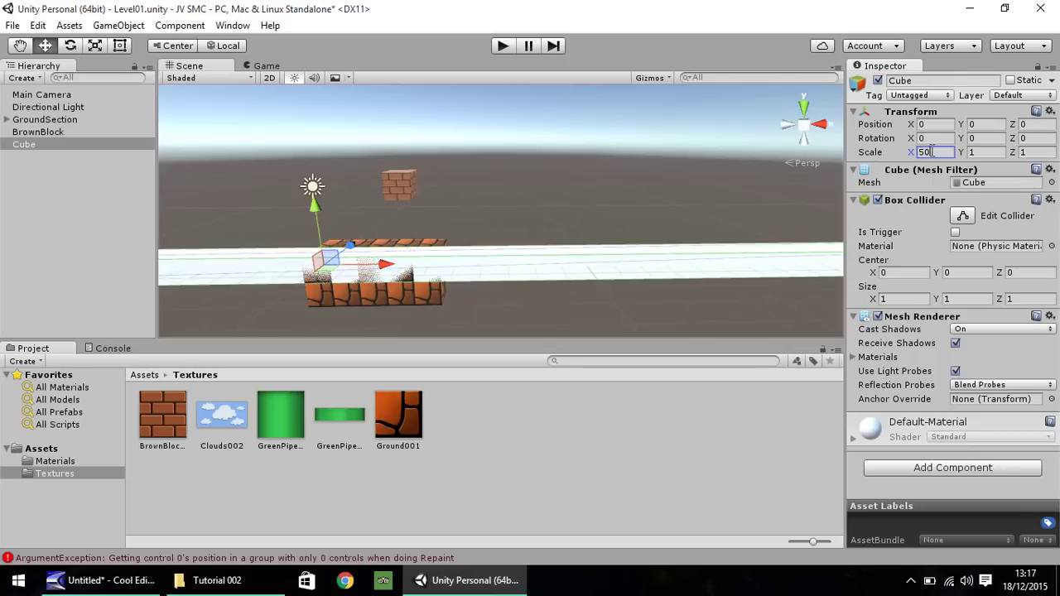
key("Tab")
type("25")
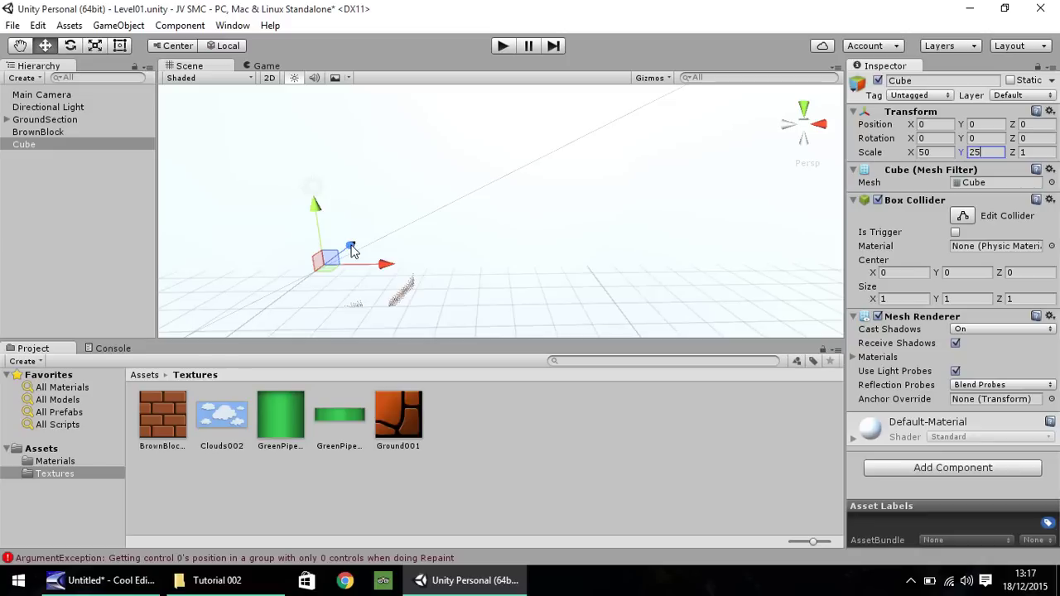
left_click_drag(351, 250, 518, 55)
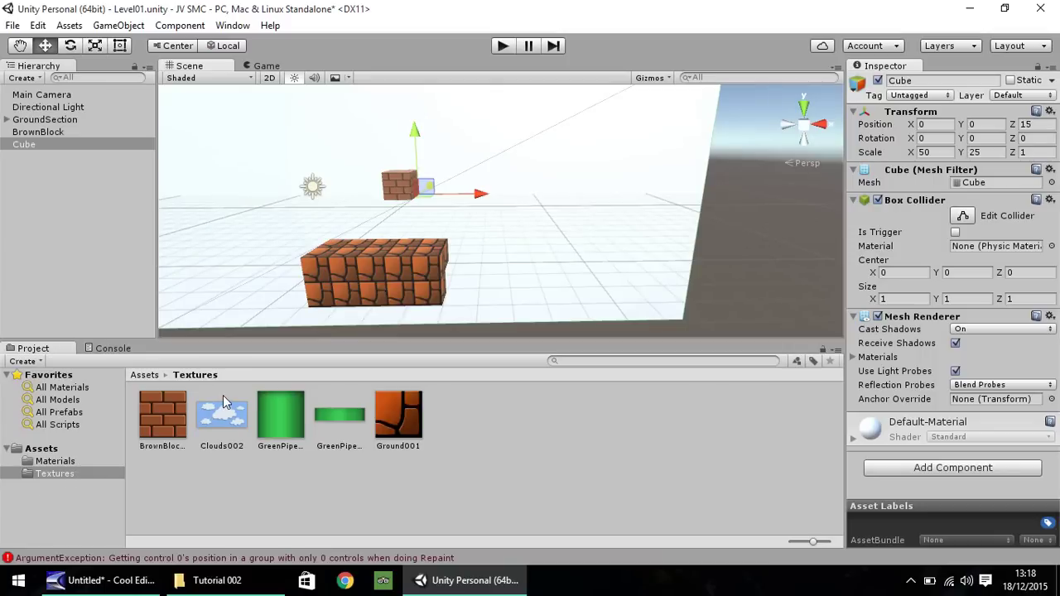
Apply the Clouds002 texture to the large backdrop cube and set its Y rotation to 180.
left_click_drag(235, 413, 213, 305)
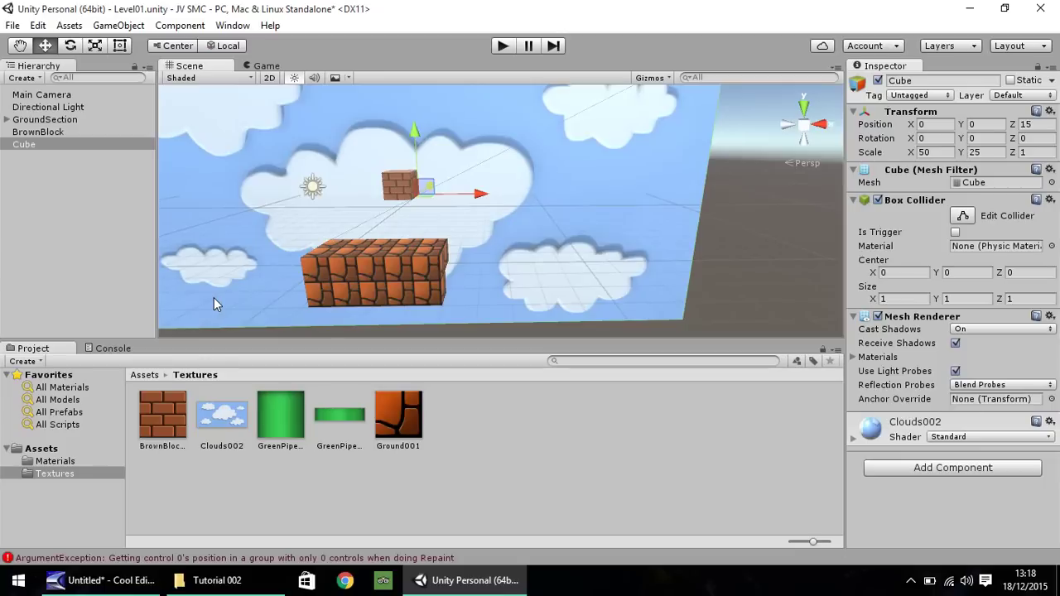
left_click(981, 137)
type("180")
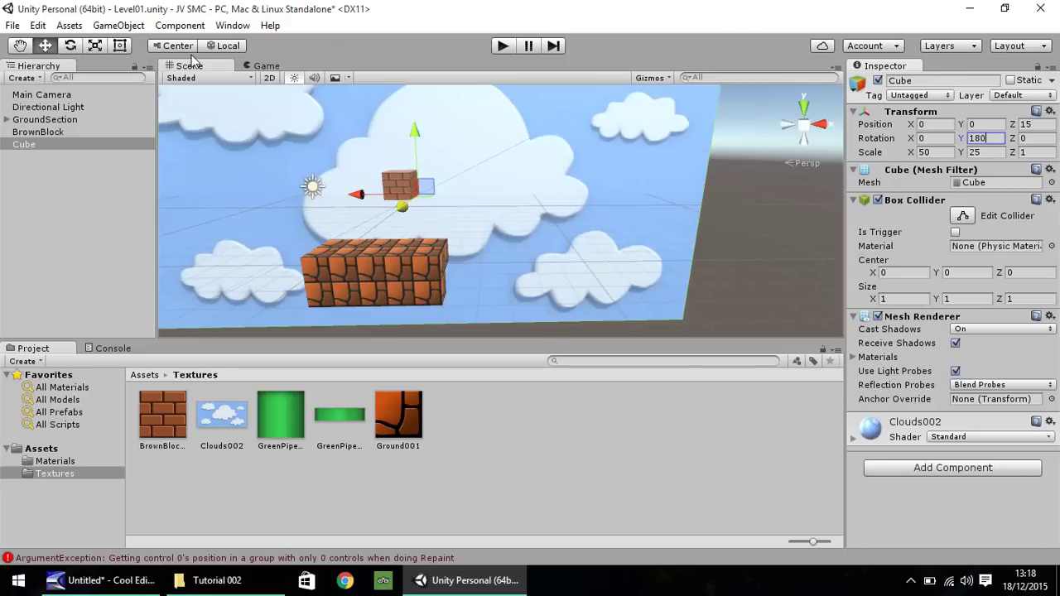
Run and stop the game twice to check the cloud backdrop at different distances behind the blocks.
left_click(507, 47)
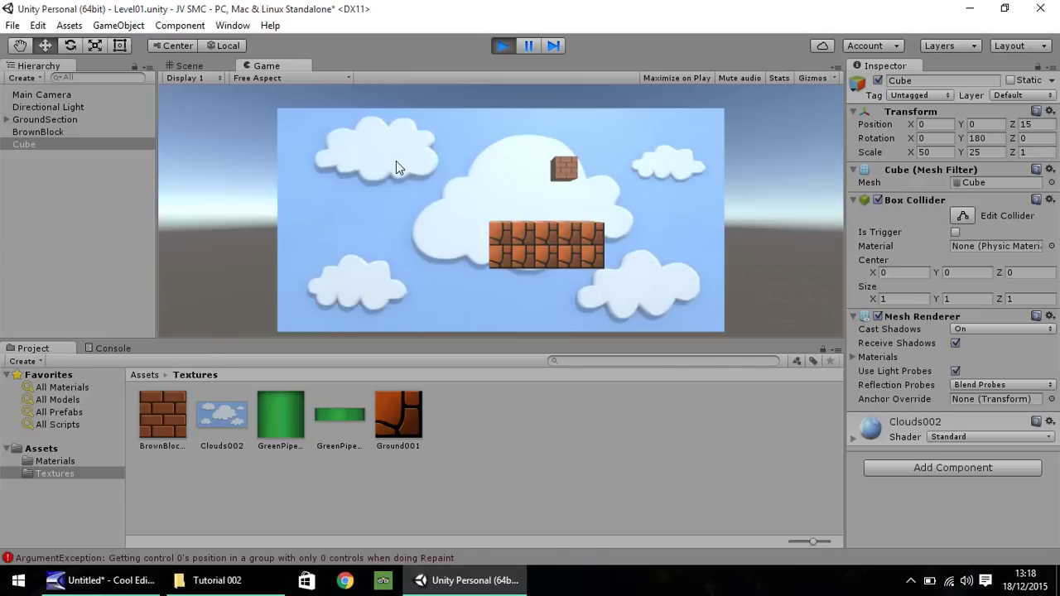
left_click(503, 47)
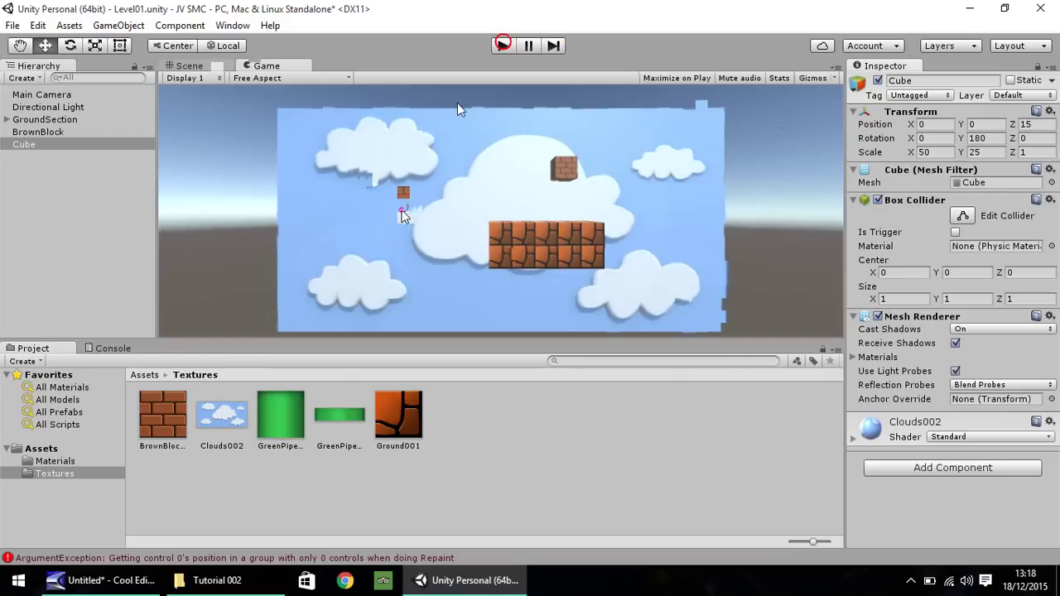
left_click(503, 46)
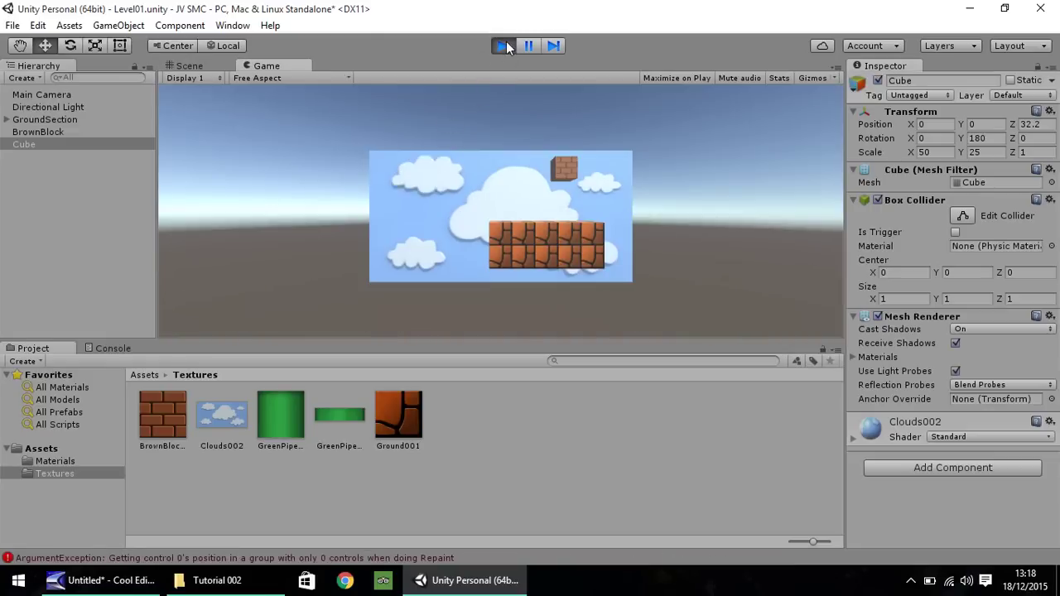
left_click(504, 44)
Set the cloud backdrop cube's Z position to 20.
left_click(29, 46)
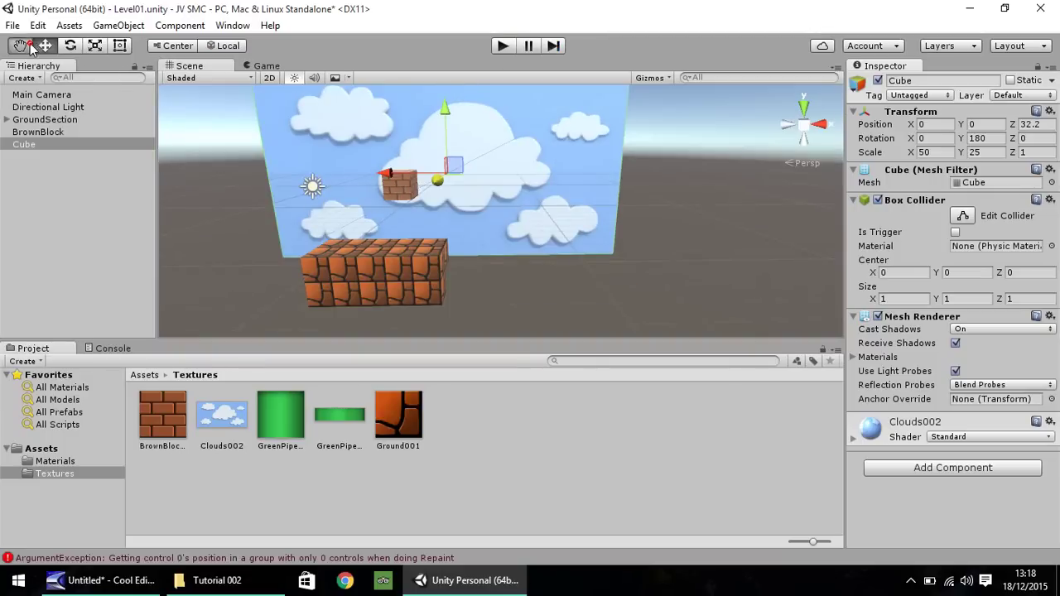
left_click_drag(543, 176, 408, 213)
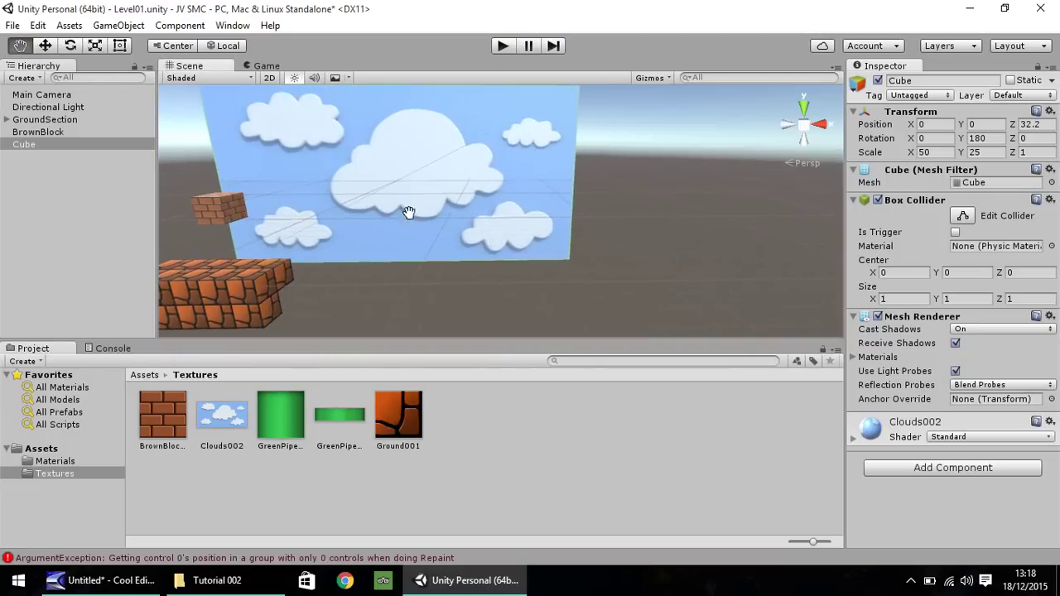
right_click_drag(408, 213, 262, 209)
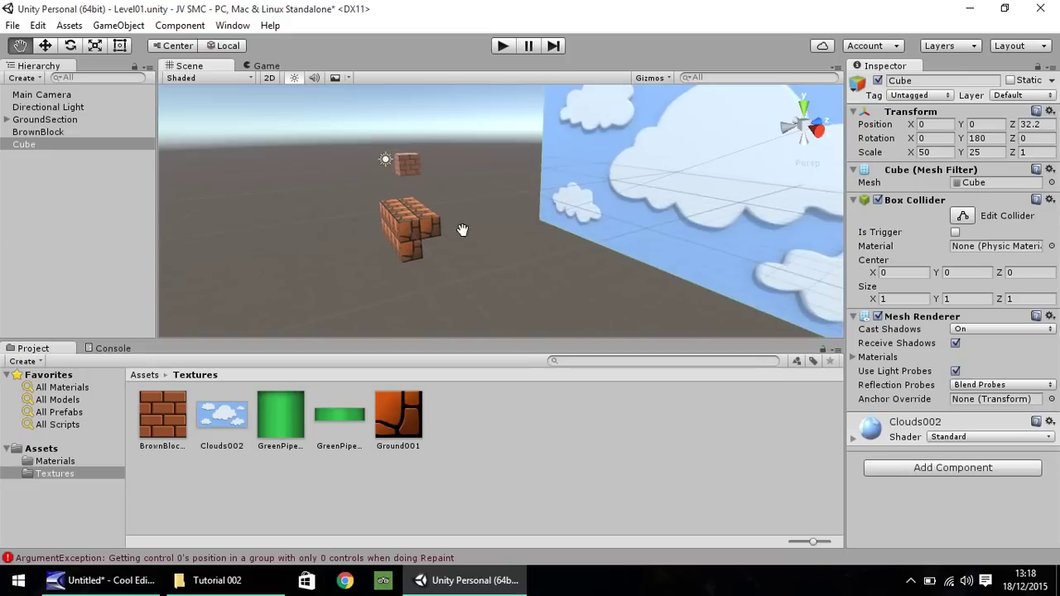
right_click_drag(270, 149, 422, 245)
left_click(45, 46)
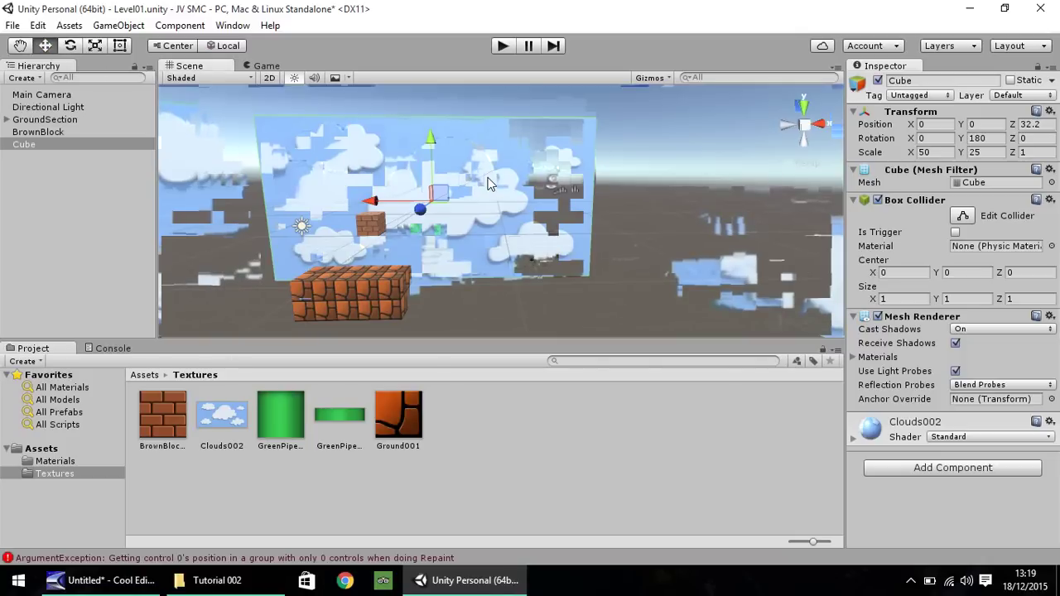
left_click(1035, 124)
type("20")
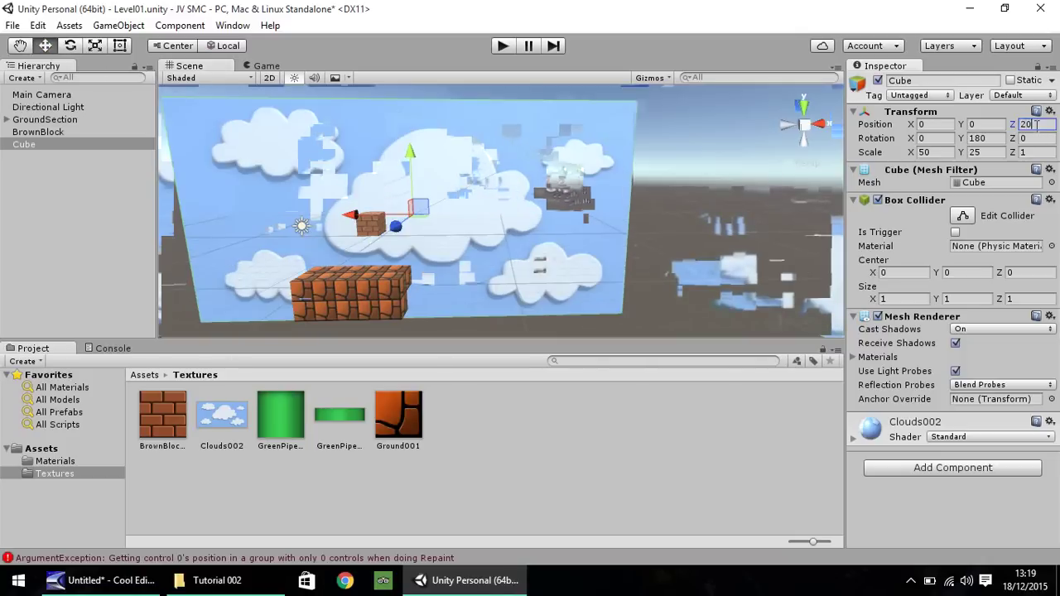
Rename the cloud-textured cube as CloudBackground.
right_click(24, 147)
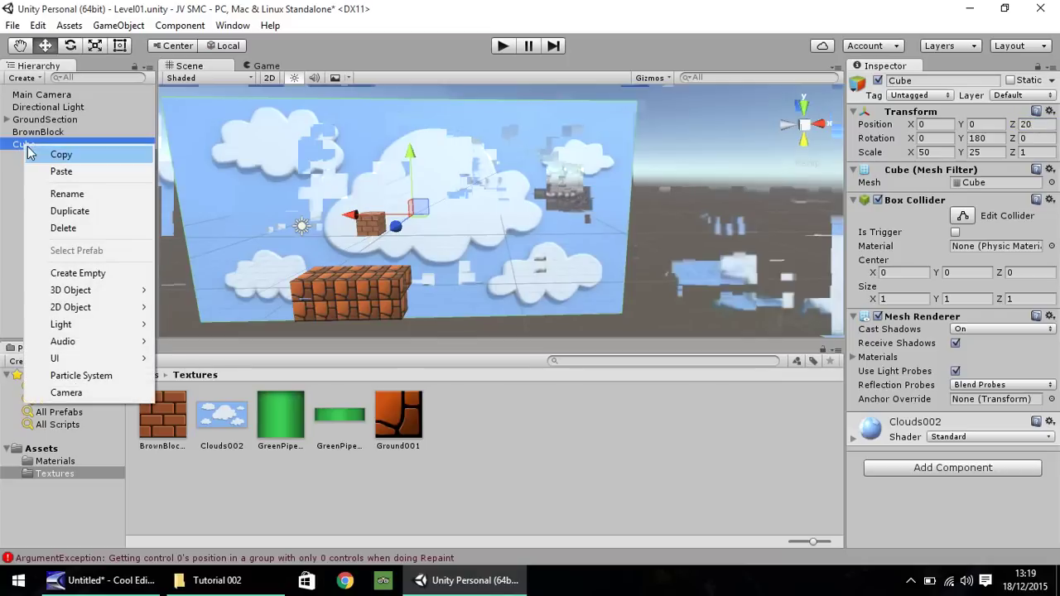
left_click(79, 195)
type("Clo")
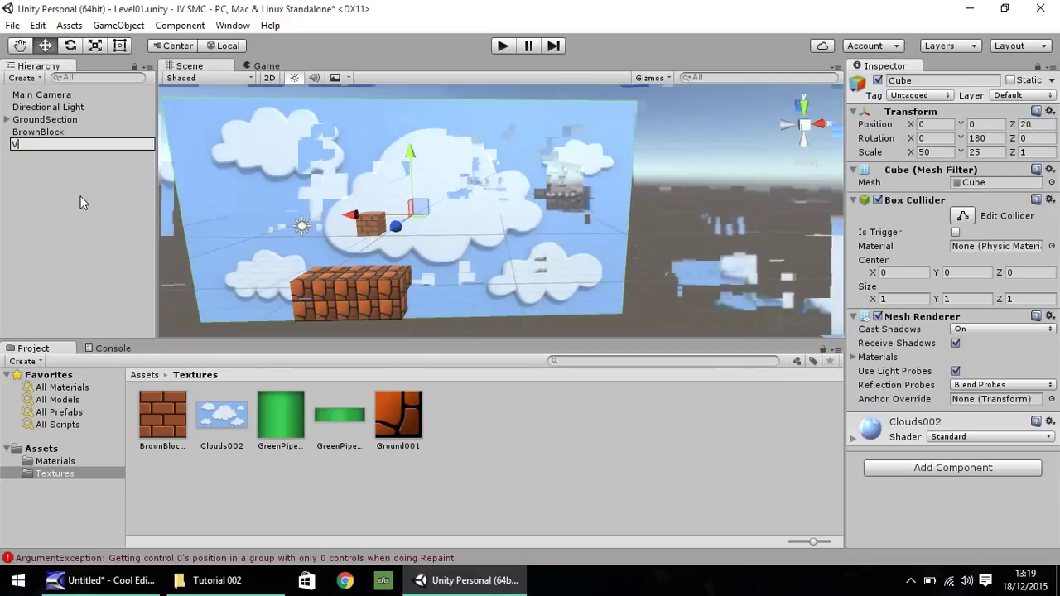
type("udBa")
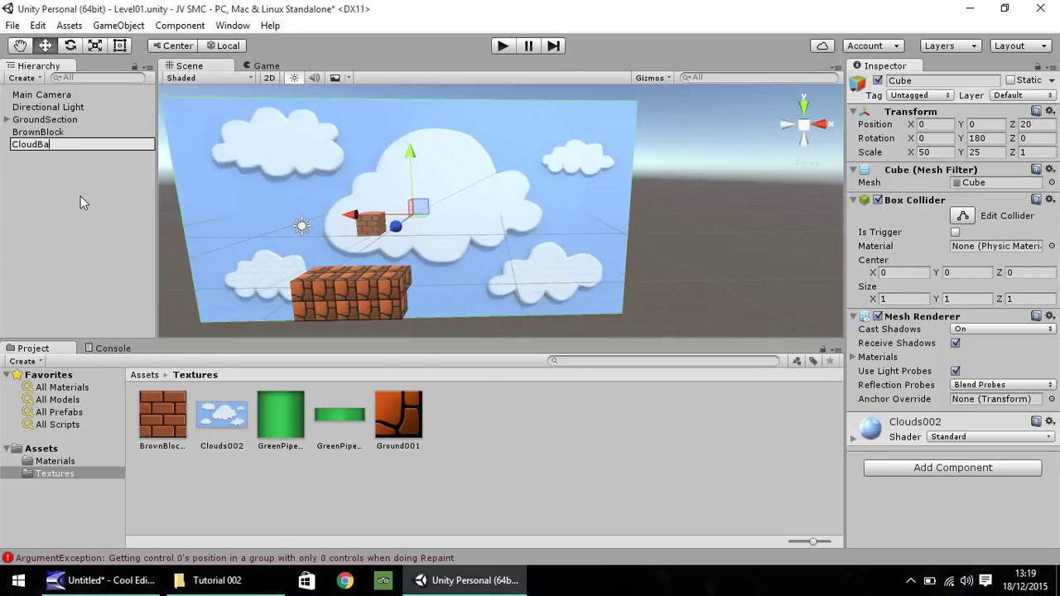
type("ckground")
key("Return")
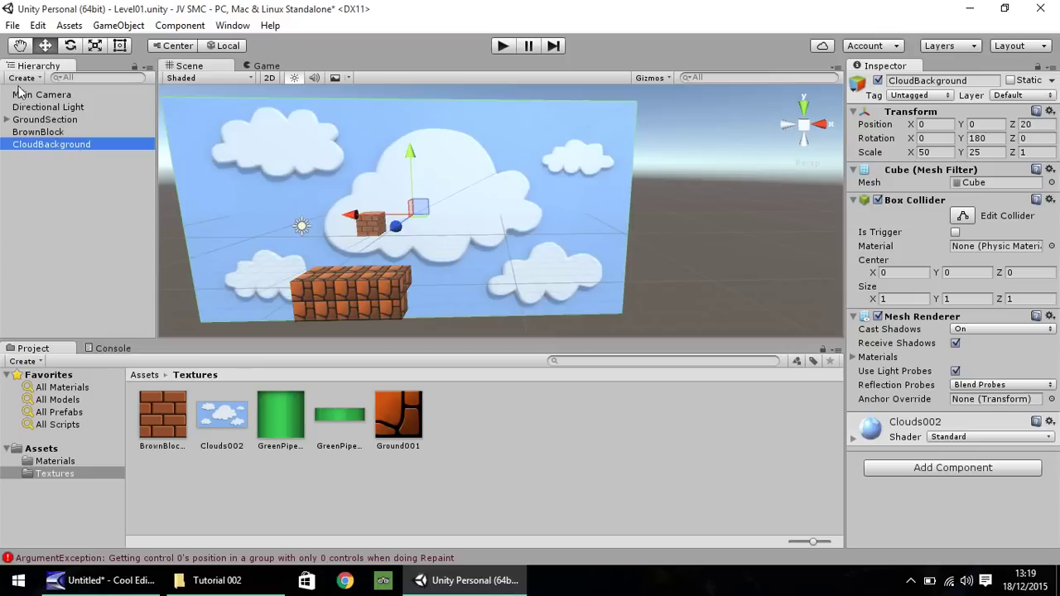
Duplicate CloudBackground and place the copy edge to edge beside the original at X -50.
left_click_drag(303, 216, 237, 191, "alt")
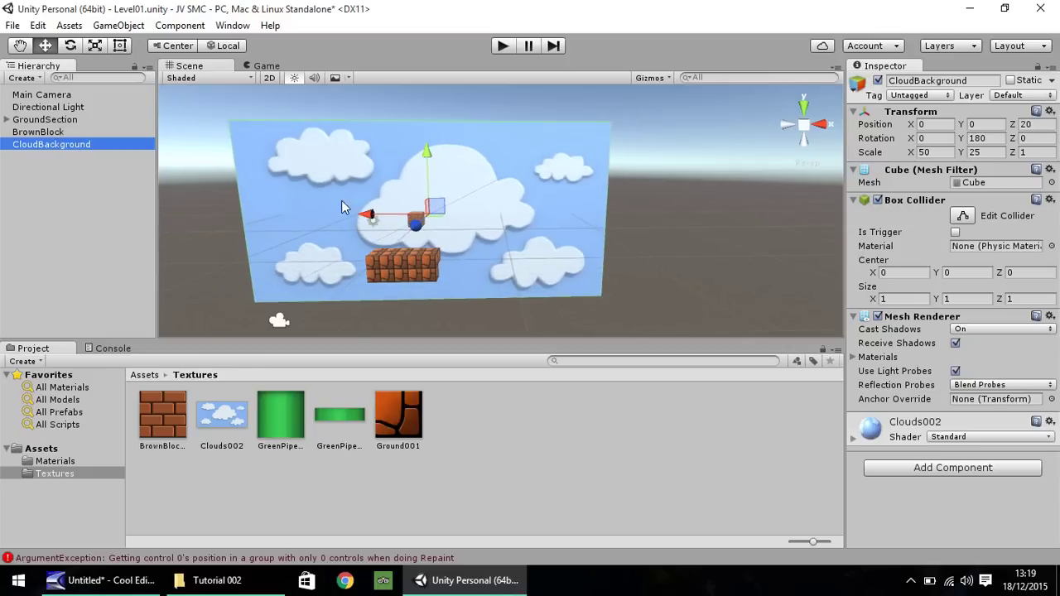
left_click(352, 176)
key("ctrl+d")
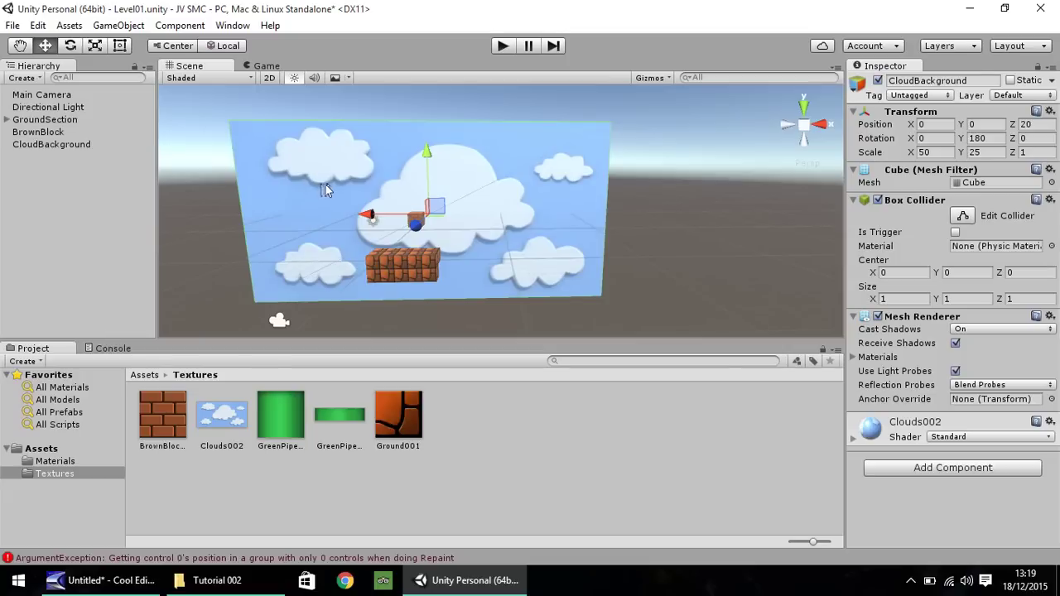
left_click_drag(387, 221, 29, 242)
Duplicate the copied cloud backdrop and place this copy on the opposite side of the original at X 50.
key("ctrl+d")
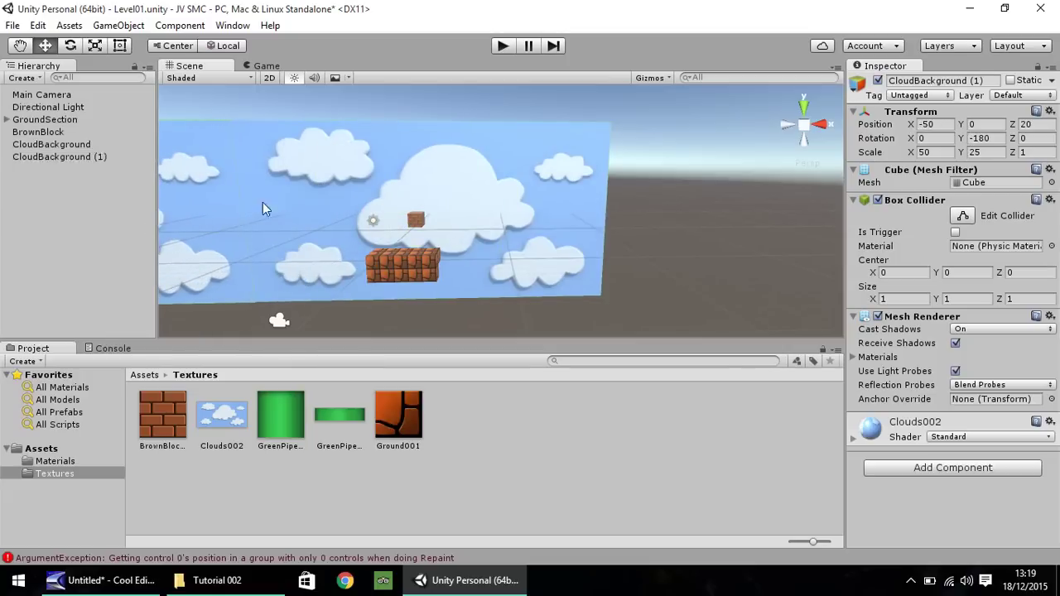
scroll(205, 214, "down", 2)
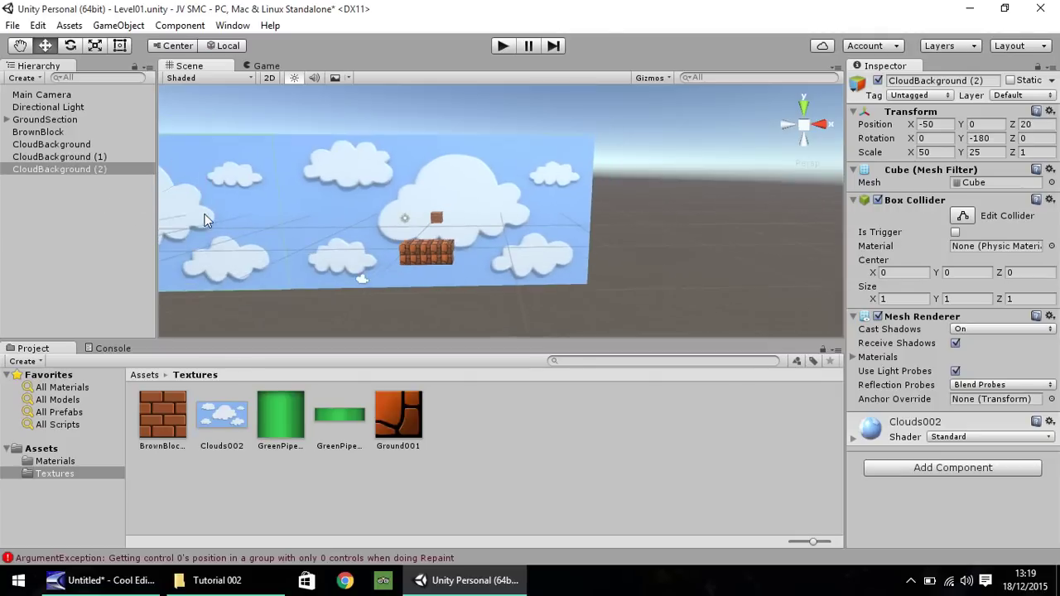
left_click_drag(204, 217, 631, 217)
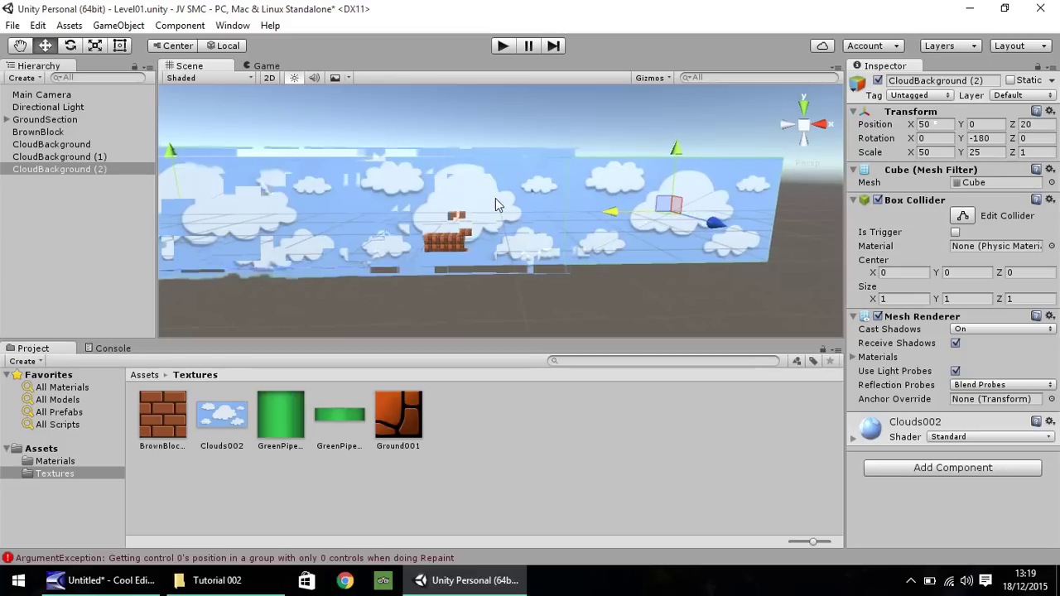
Duplicate all three cloud backdrops together and raise the copies to Y 25 to form a second row.
left_click(279, 199, "shift")
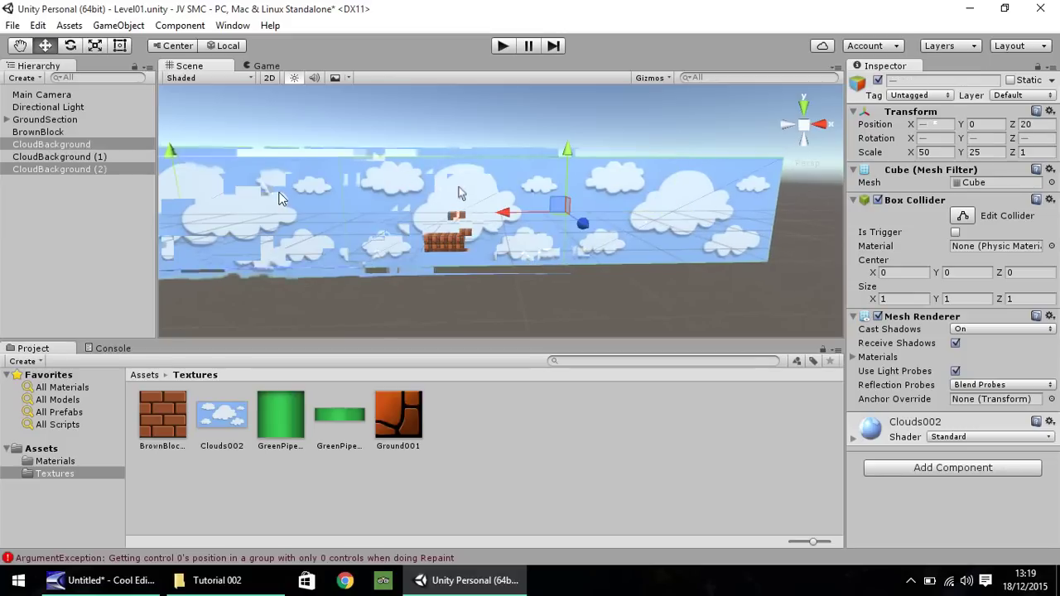
left_click(237, 190, "shift")
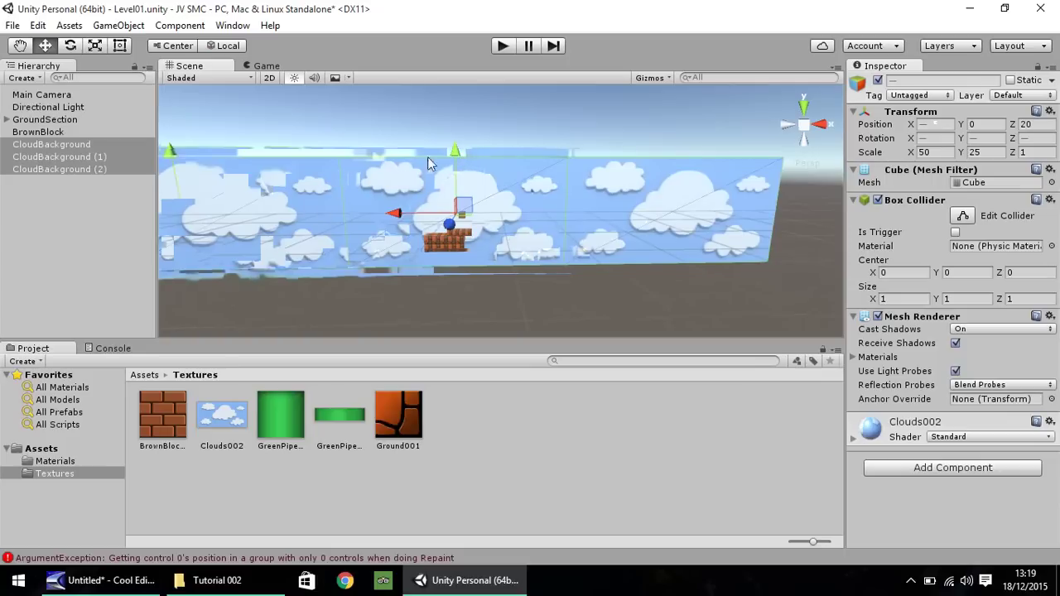
left_click(455, 152)
key("ctrl+d")
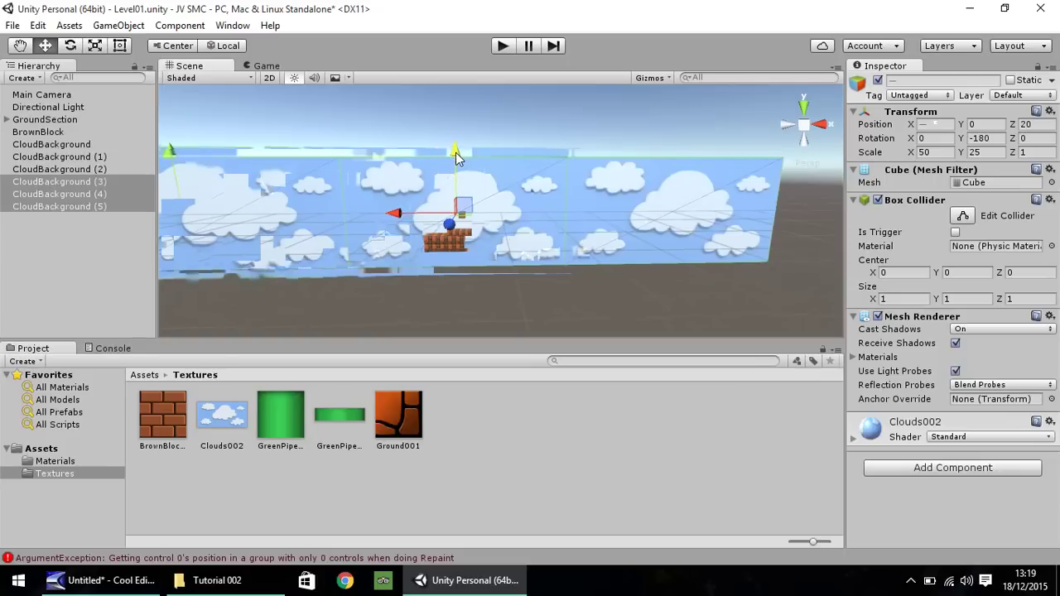
left_click_drag(455, 151, 447, 45)
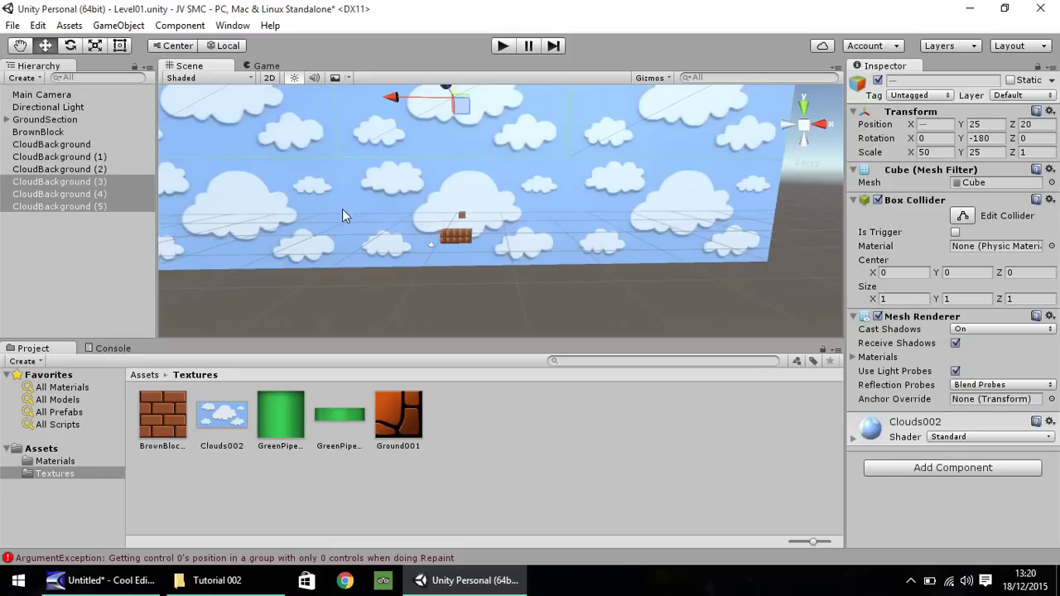
Move the Main Camera to about X 5.91 and Y 4.53, and test its framing by running the game.
left_click(42, 94)
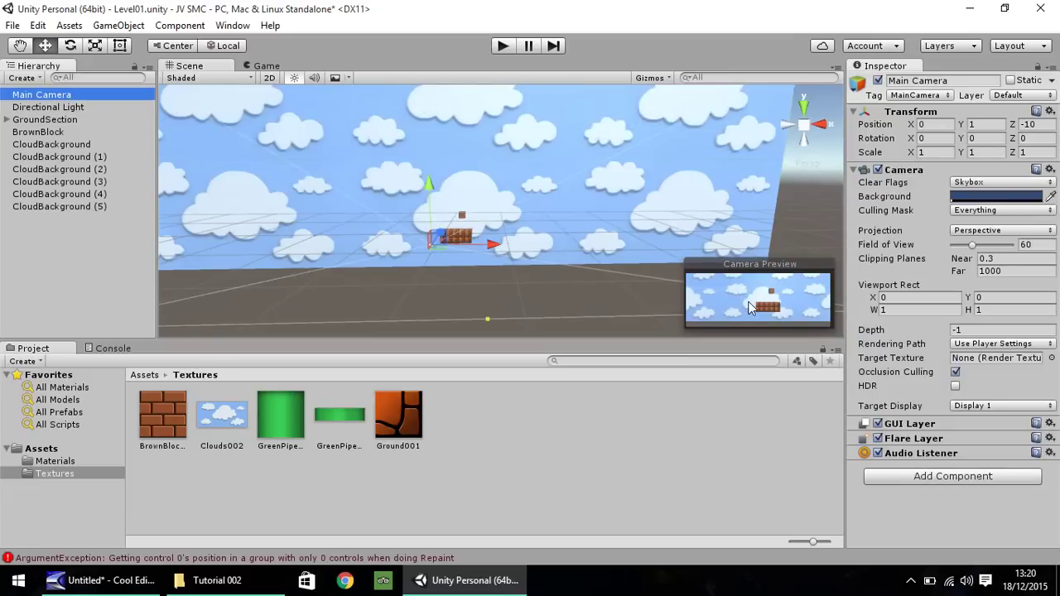
left_click_drag(494, 245, 545, 247)
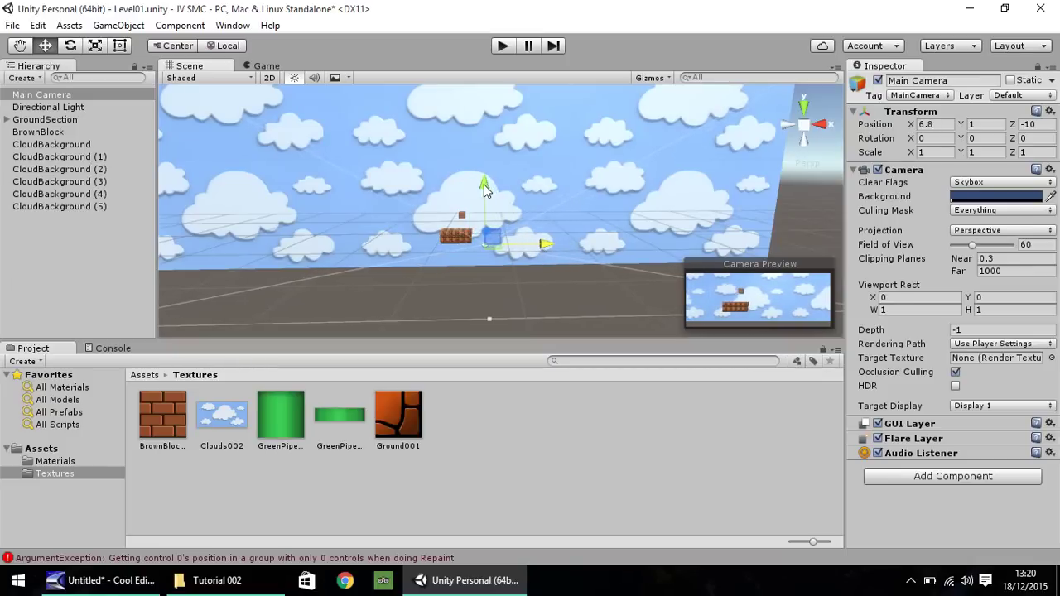
left_click_drag(483, 183, 486, 164)
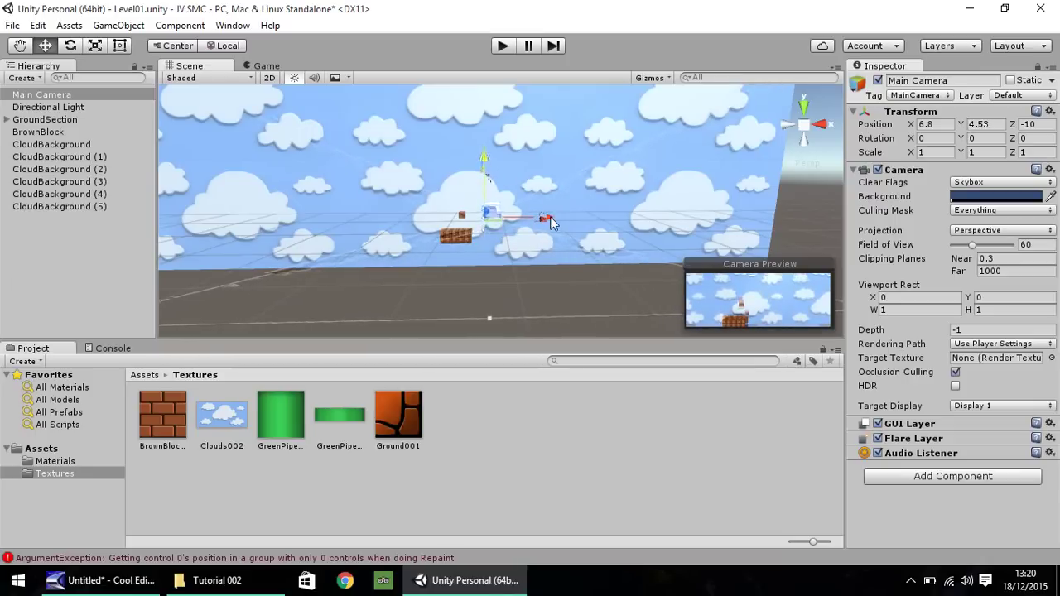
left_click_drag(550, 216, 517, 121)
left_click(502, 46)
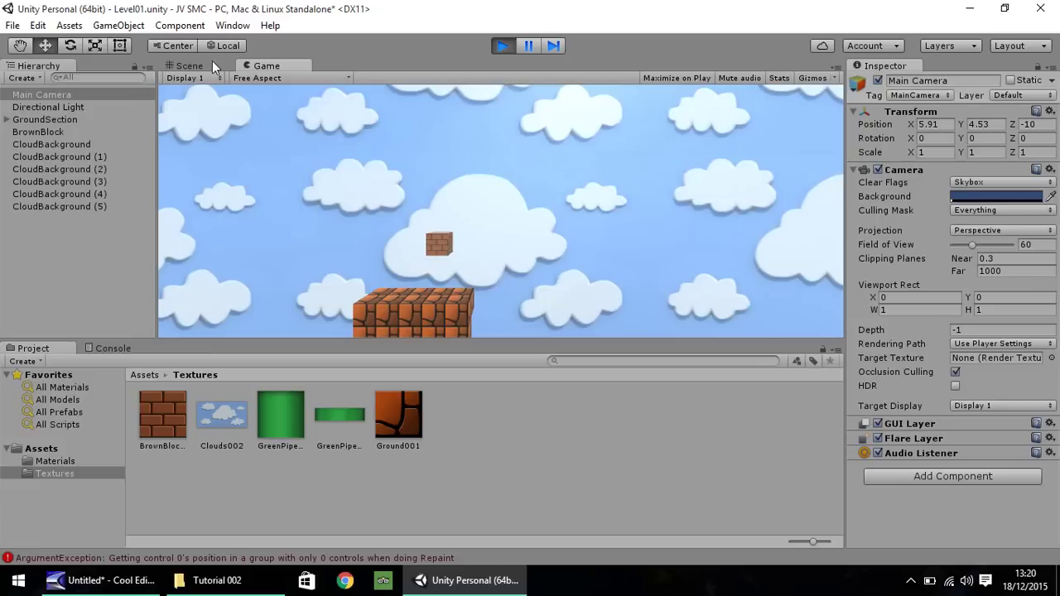
left_click(503, 45)
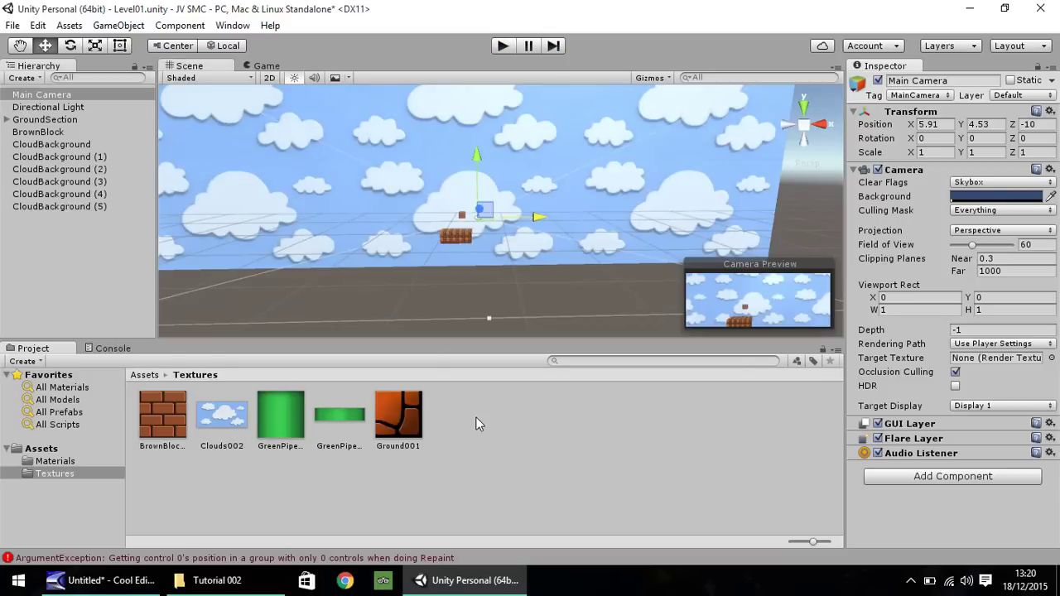
Save the scene over the existing Level01.unity file in the Assets folder.
left_click(476, 418)
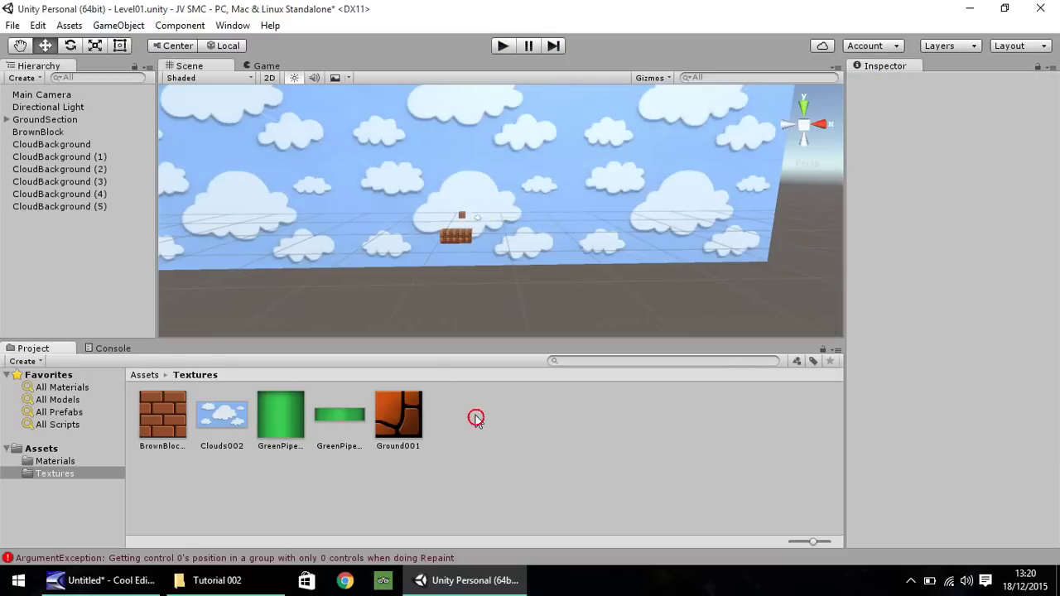
left_click(12, 25)
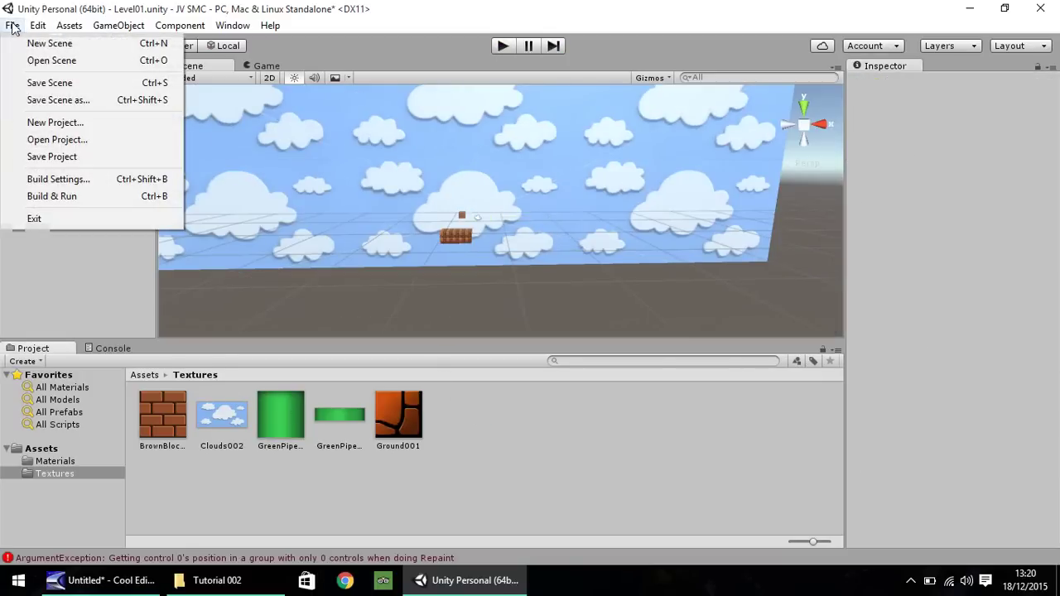
left_click(78, 101)
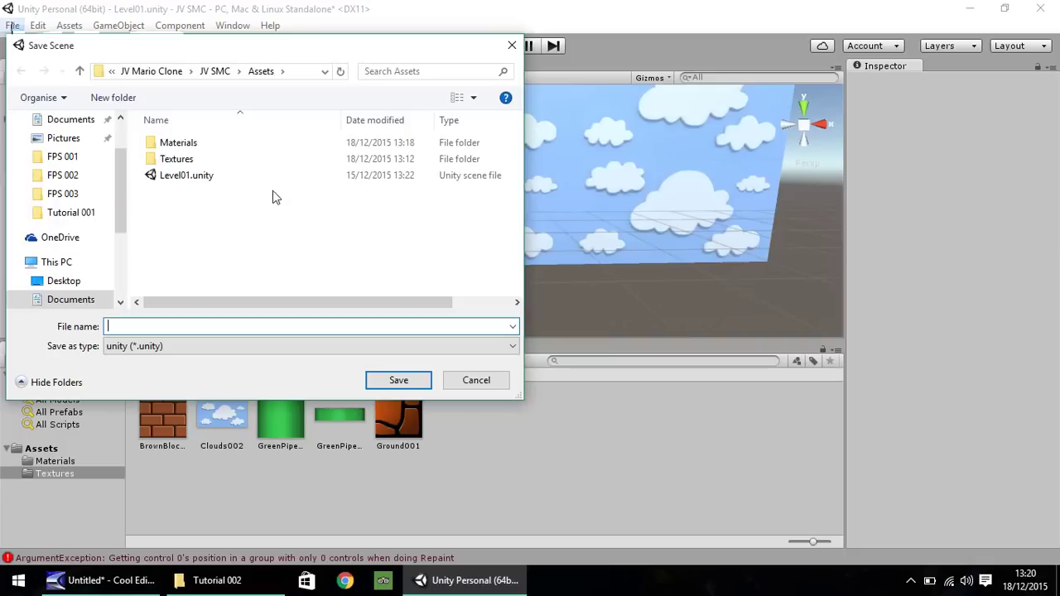
left_click(168, 177)
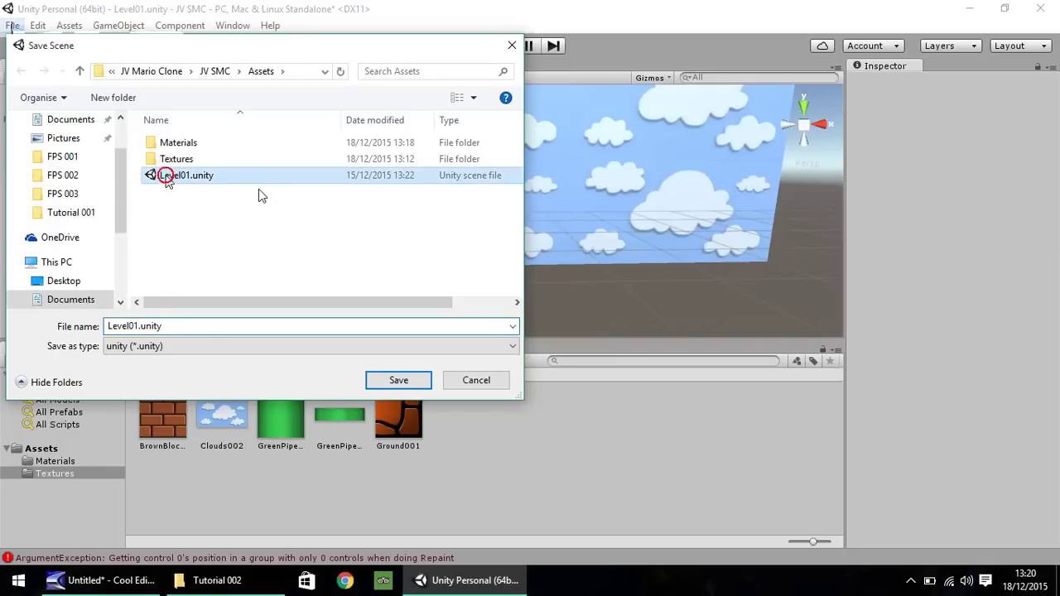
left_click(399, 380)
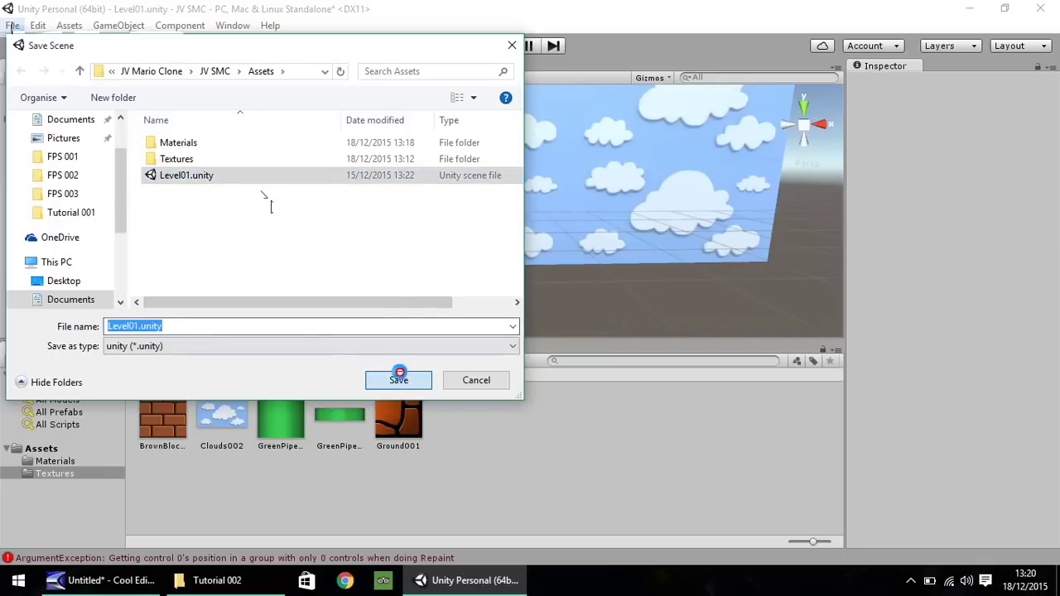
left_click(585, 293)
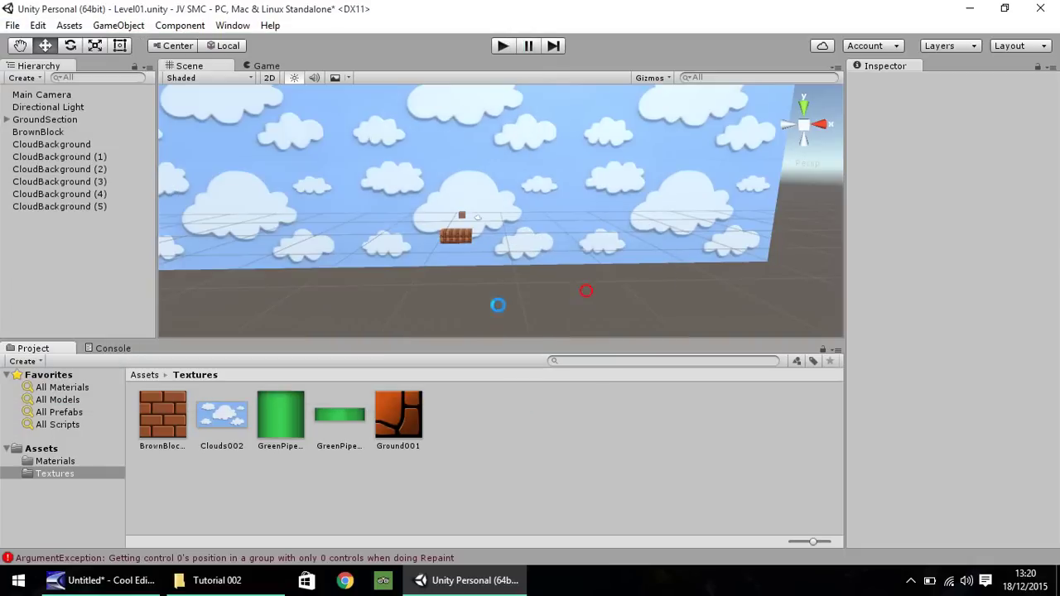
Open the project's top-level Assets folder.
left_click(46, 450)
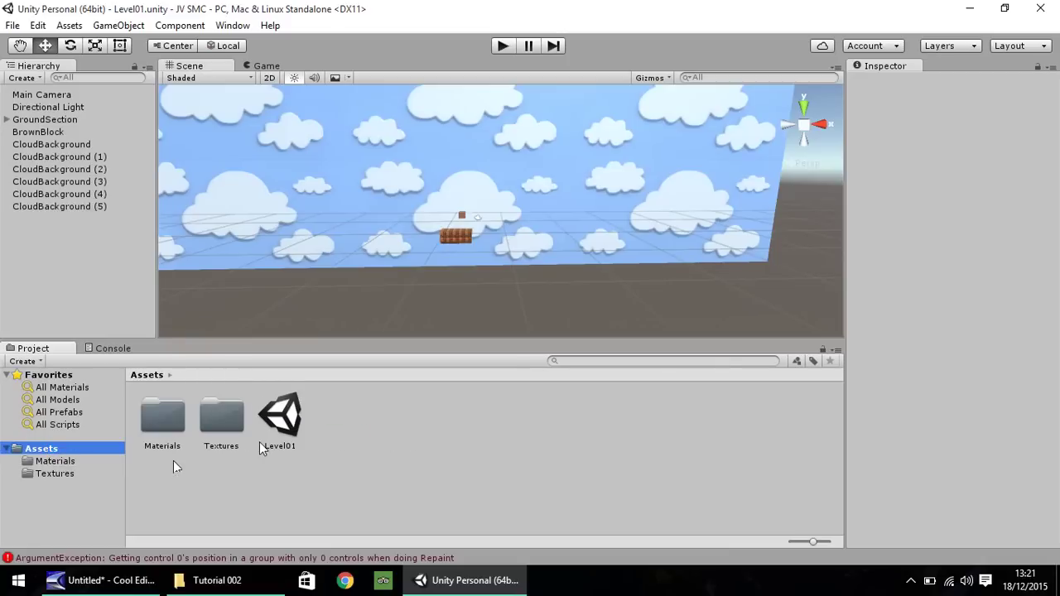